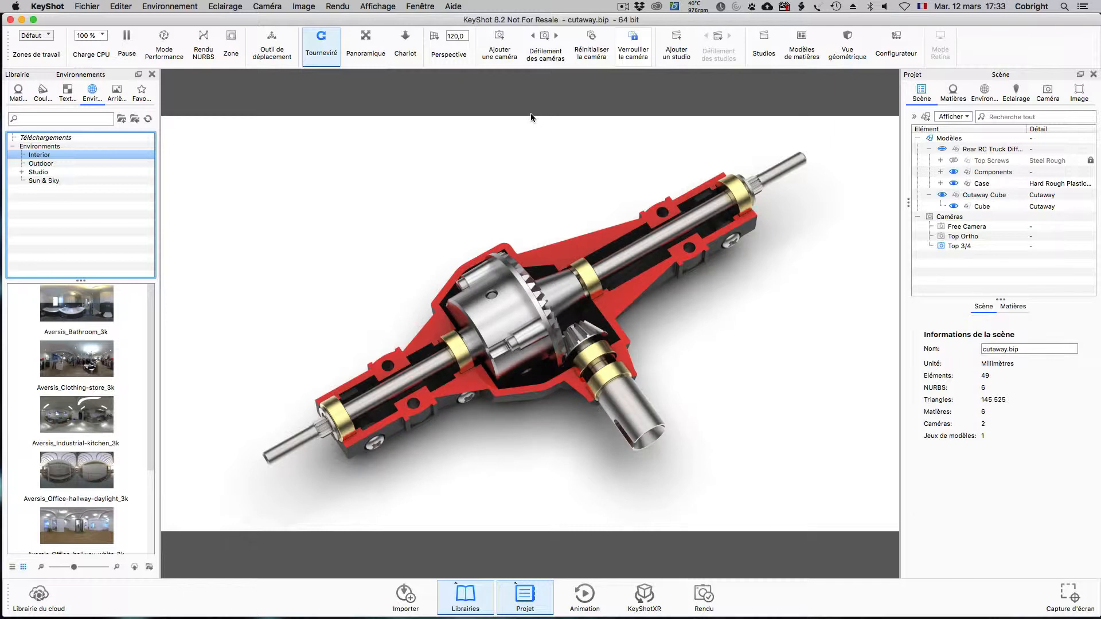
# - Look through the library's materials, colours, textures, environments, backplates and favourites, and return to the materials
pyautogui.click(18, 91)
pyautogui.click(43, 92)
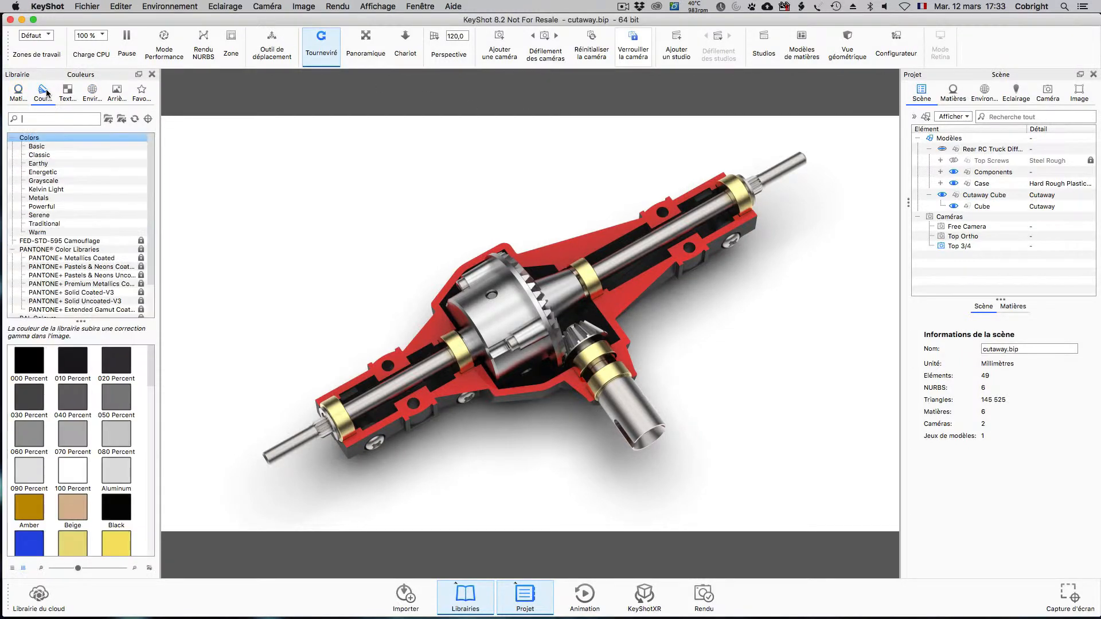
pyautogui.click(64, 93)
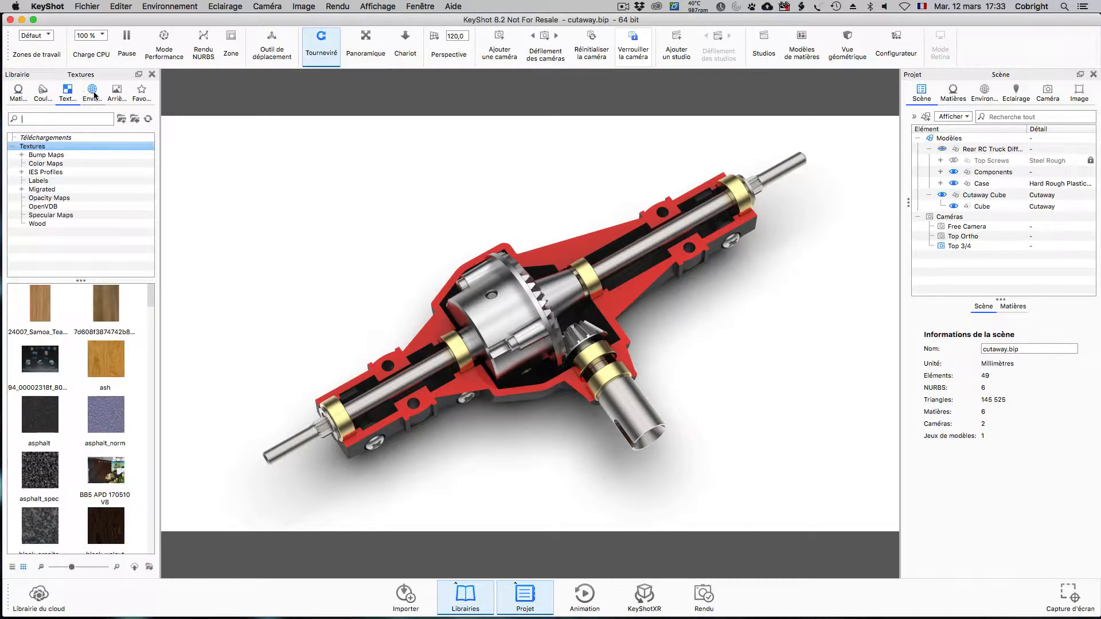
pyautogui.click(92, 93)
pyautogui.click(114, 93)
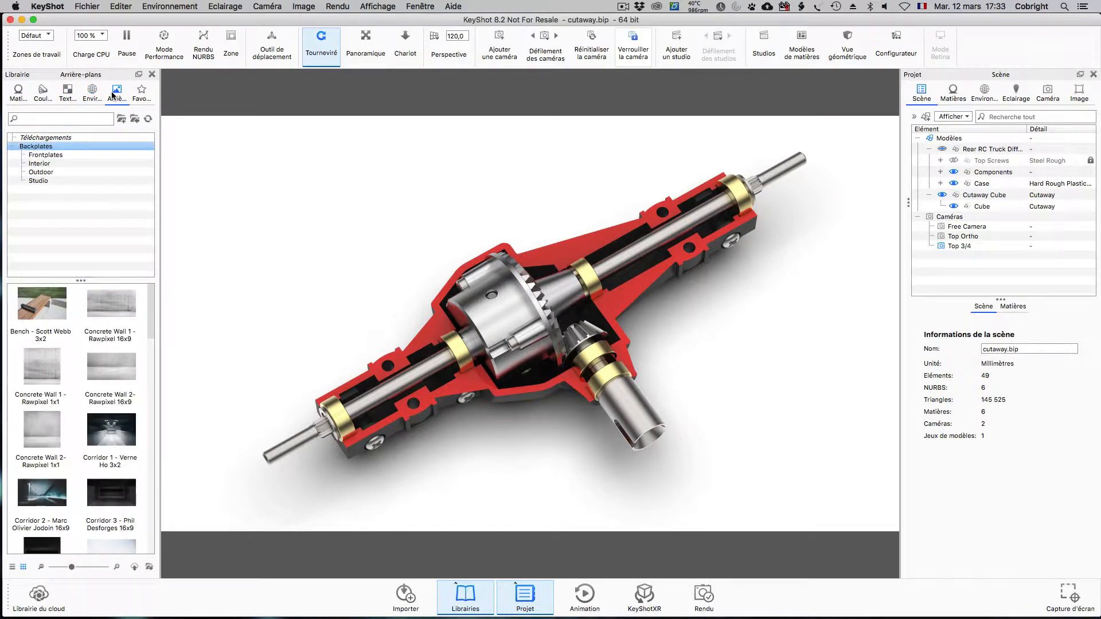
pyautogui.click(142, 92)
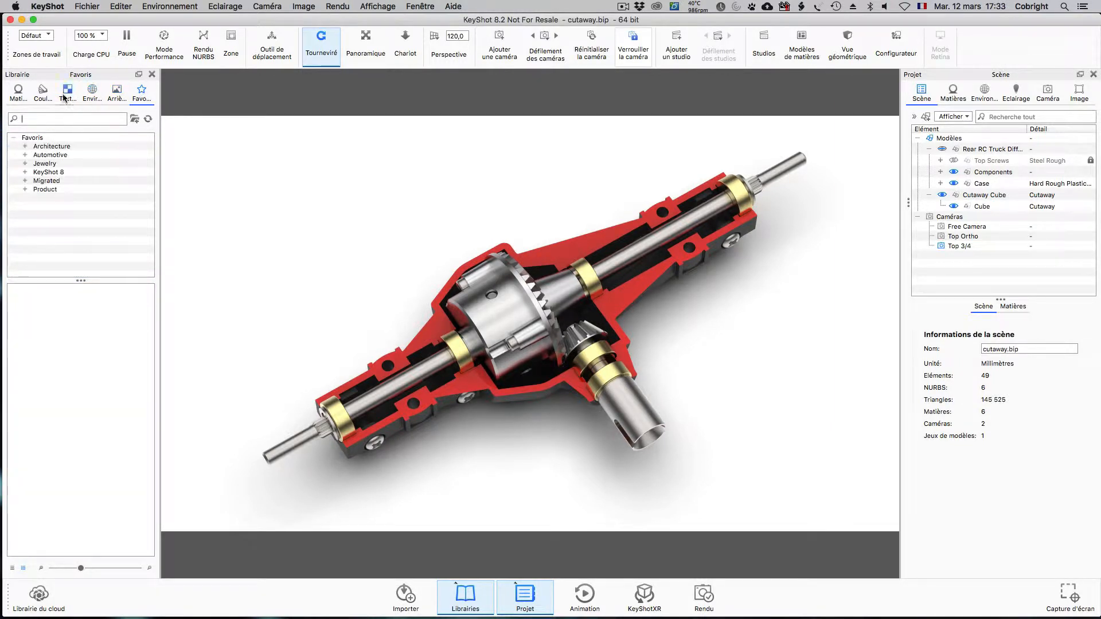
pyautogui.click(18, 92)
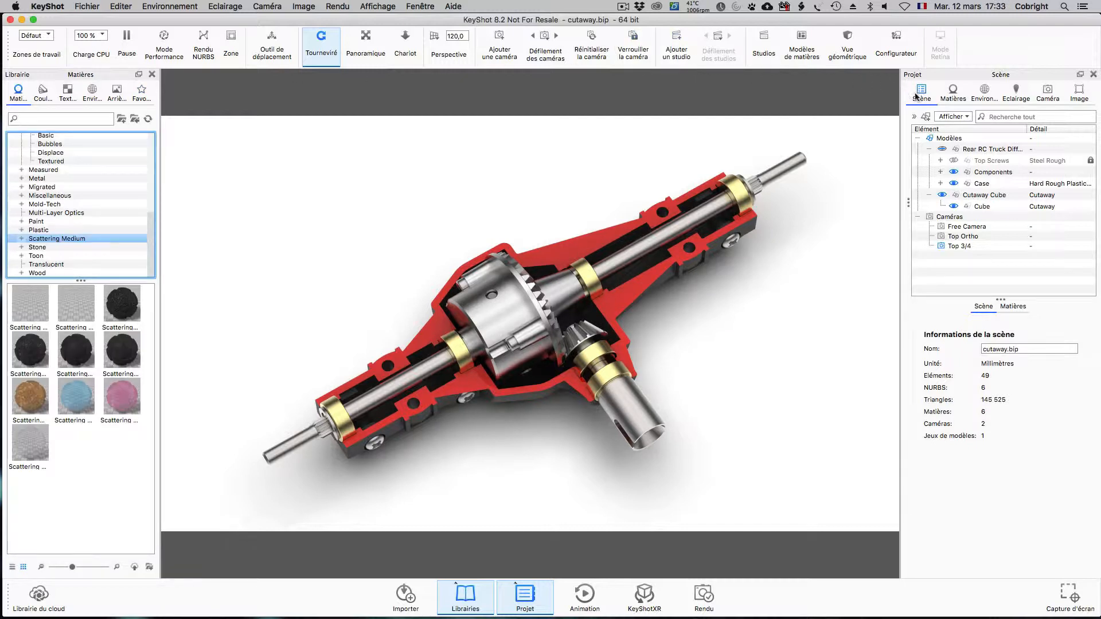
# - Review the project's material, environment, lighting, camera and image settings one after another
pyautogui.click(953, 93)
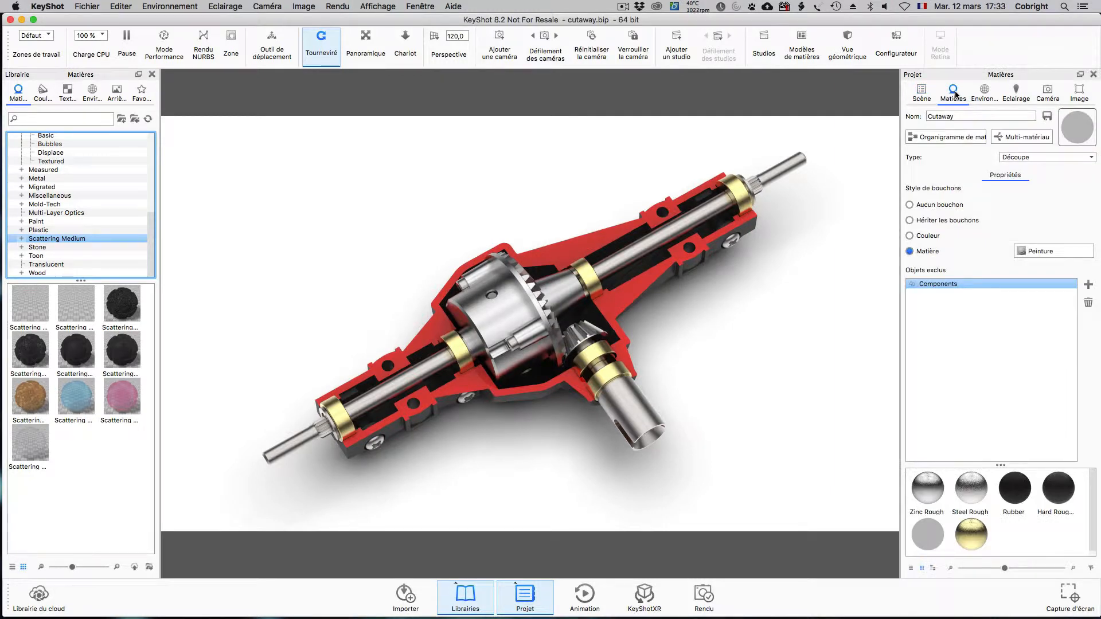
pyautogui.click(984, 95)
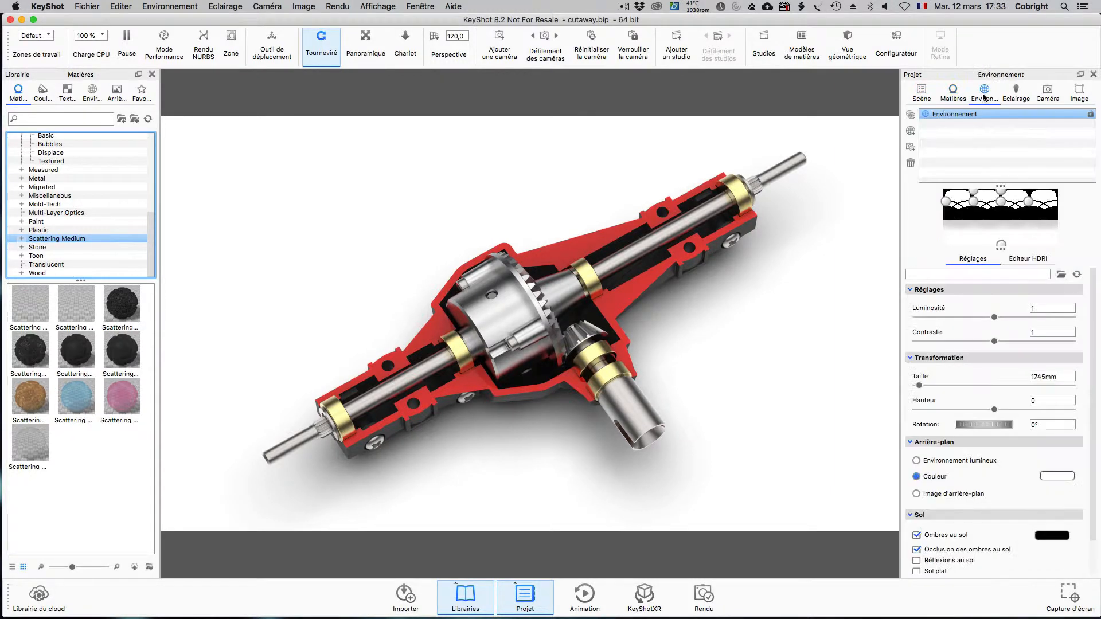
pyautogui.click(1015, 95)
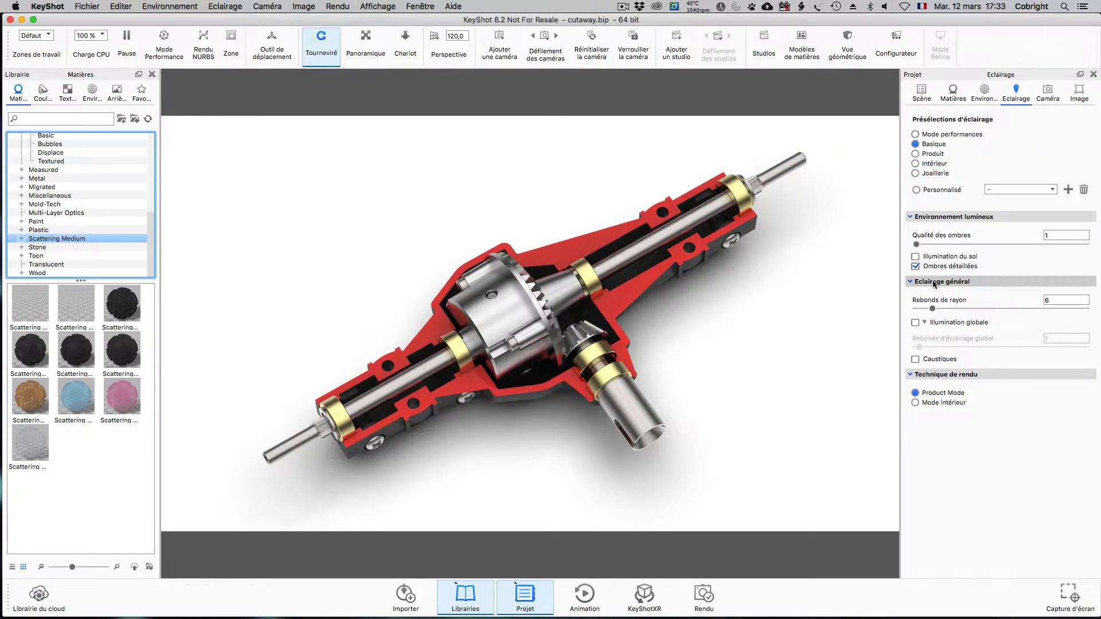
pyautogui.click(1045, 102)
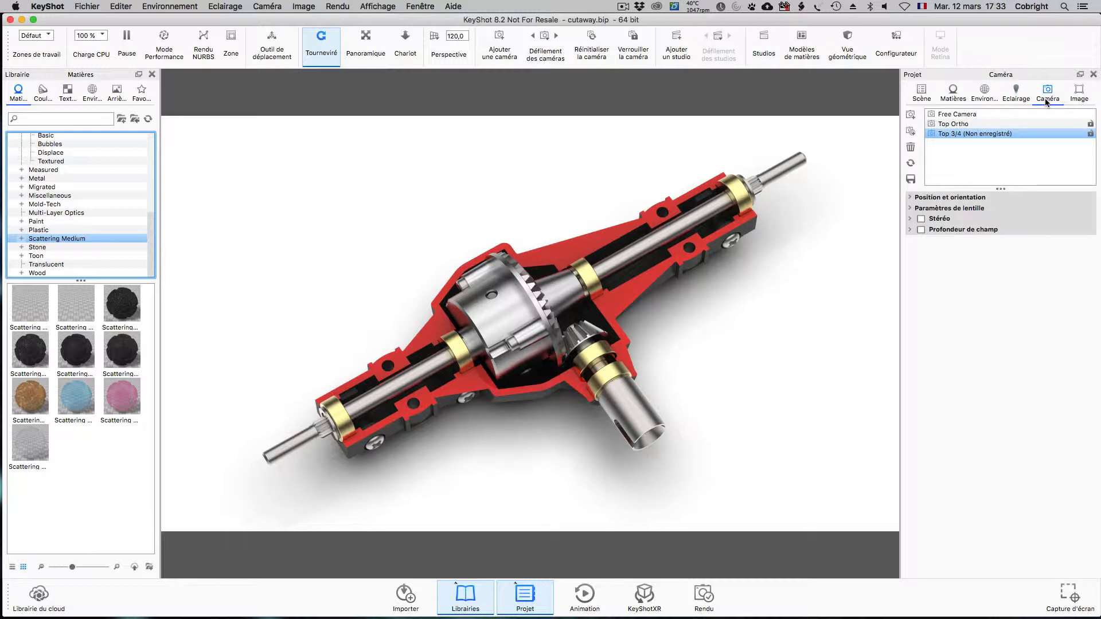
pyautogui.click(1077, 93)
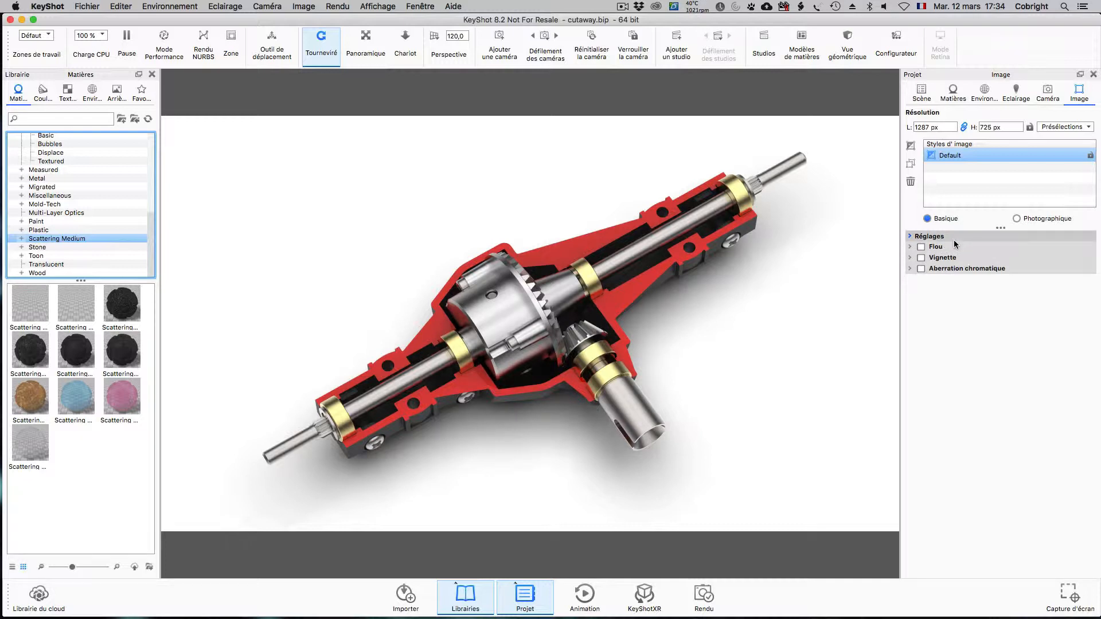
# - Try the Photographique mode for the Default image style, inspect its Courbe and Couleur settings, and go back to Basique
pyautogui.click(1017, 218)
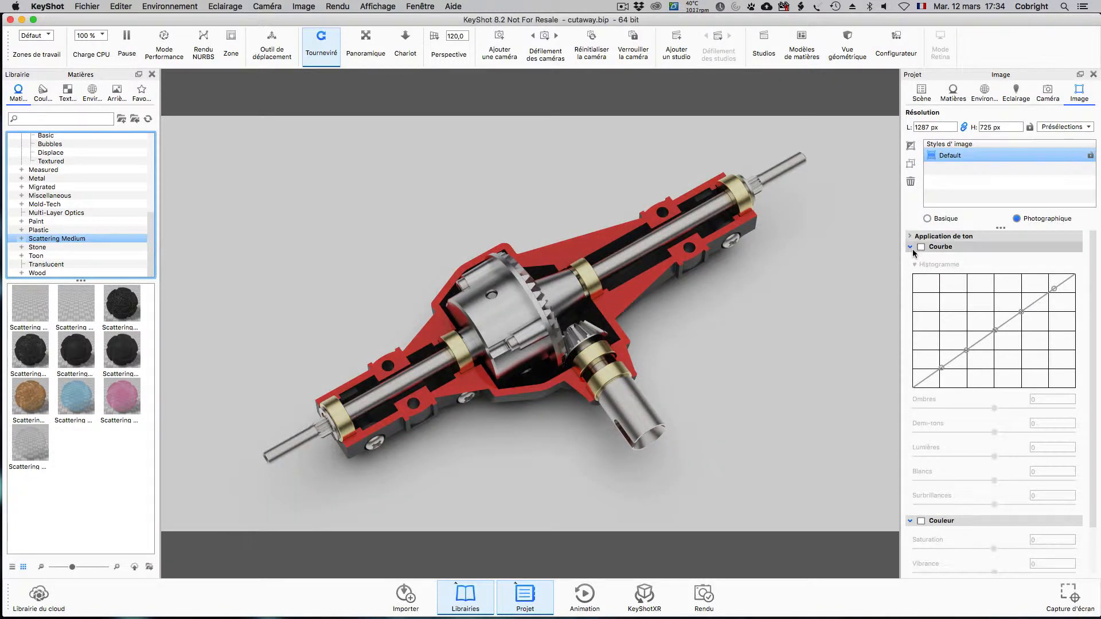
pyautogui.click(917, 248)
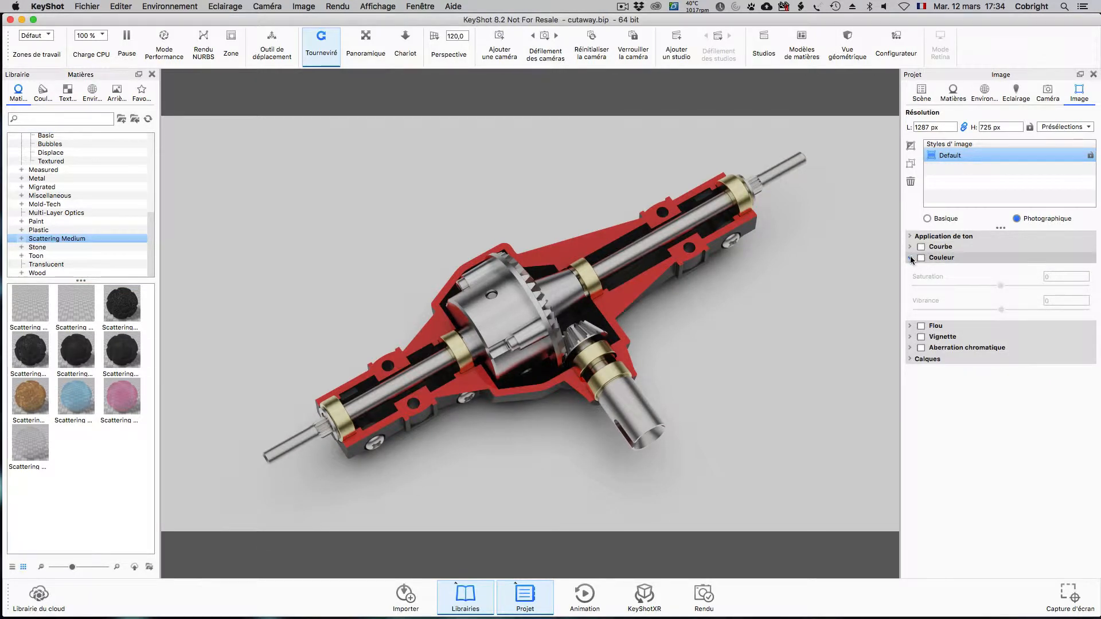
pyautogui.click(911, 258)
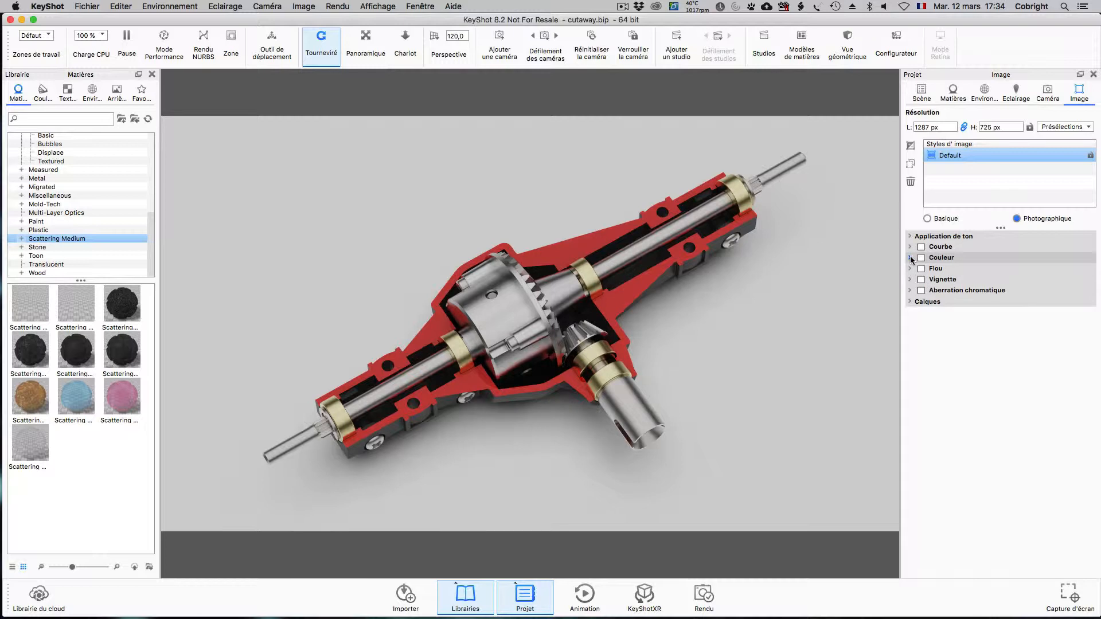
pyautogui.click(910, 258)
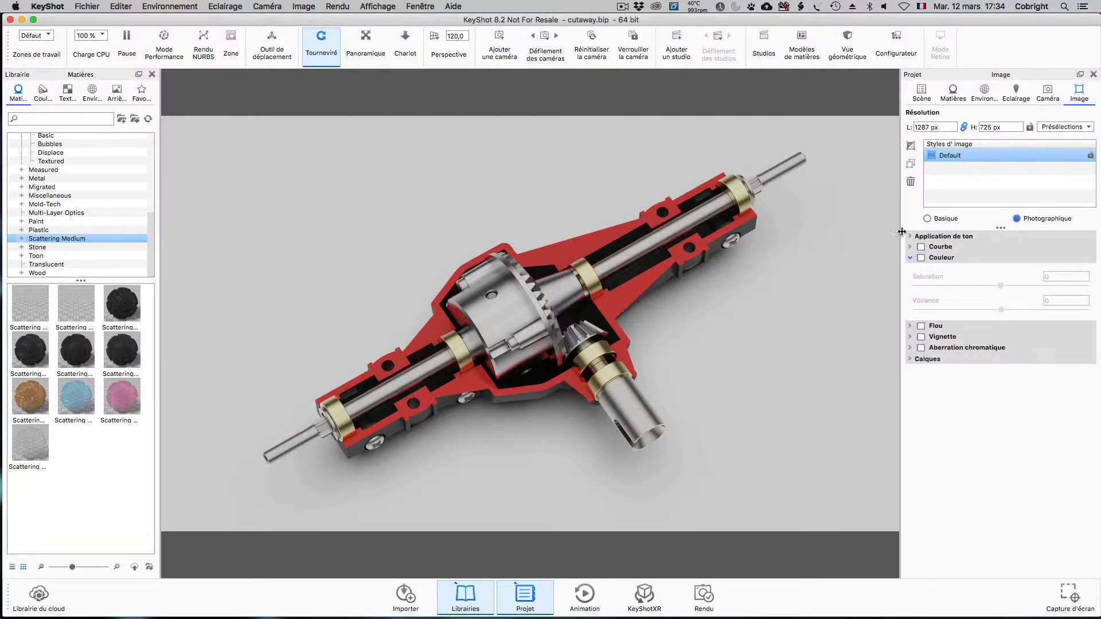
pyautogui.click(925, 219)
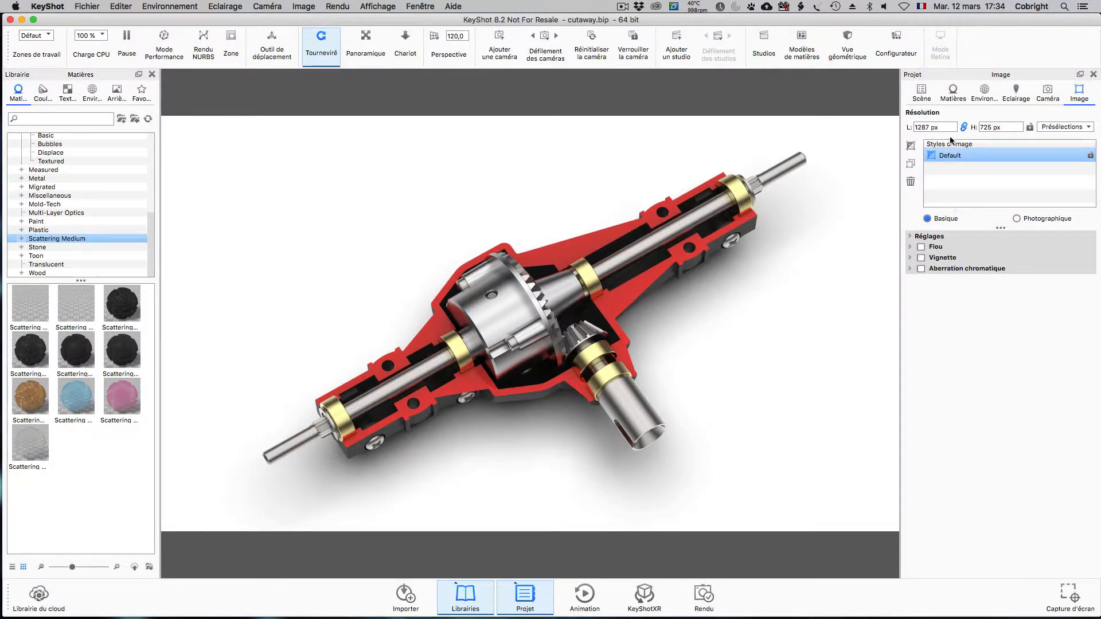
# - Return to the project's scene tree and switch the interface to the dark theme (Thème foncé)
pyautogui.click(921, 87)
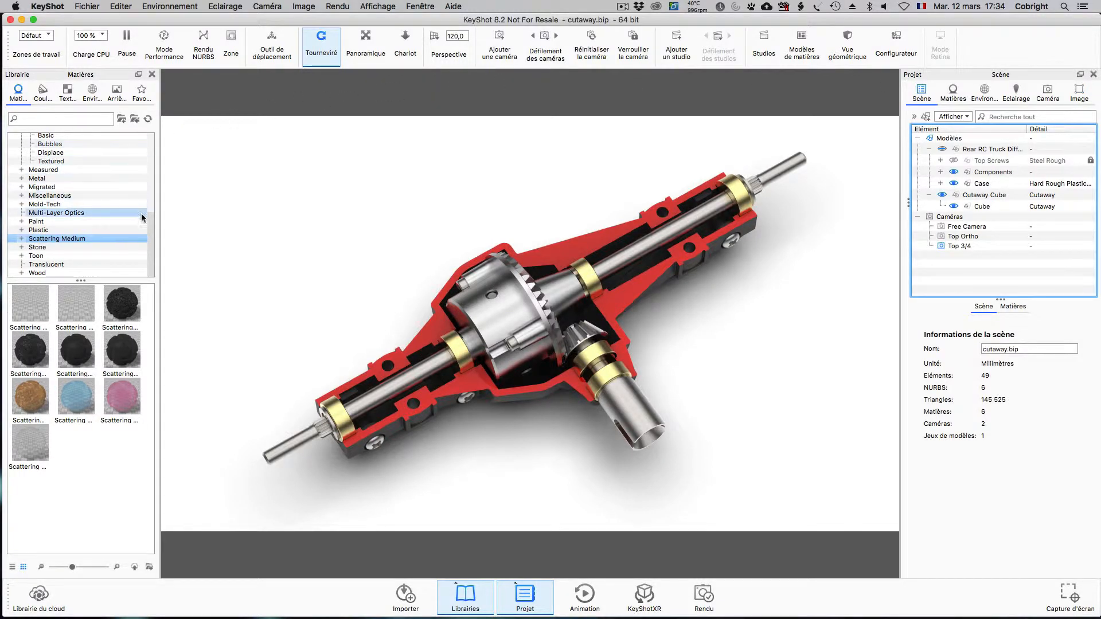
pyautogui.moveTo(150, 227); pyautogui.dragTo(148, 121)
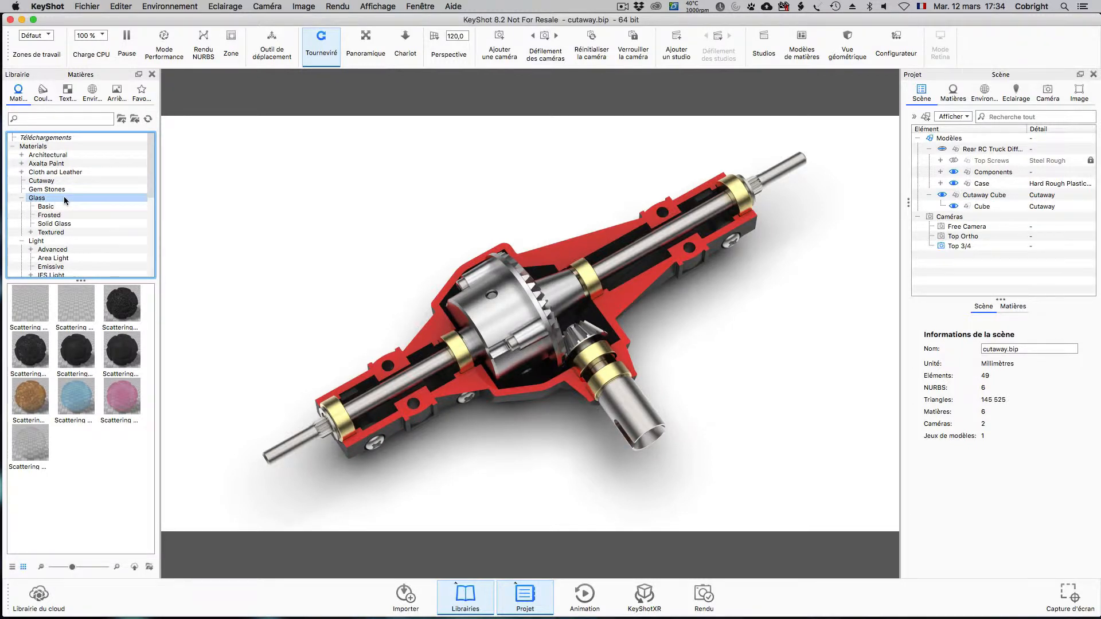
pyautogui.click(49, 36)
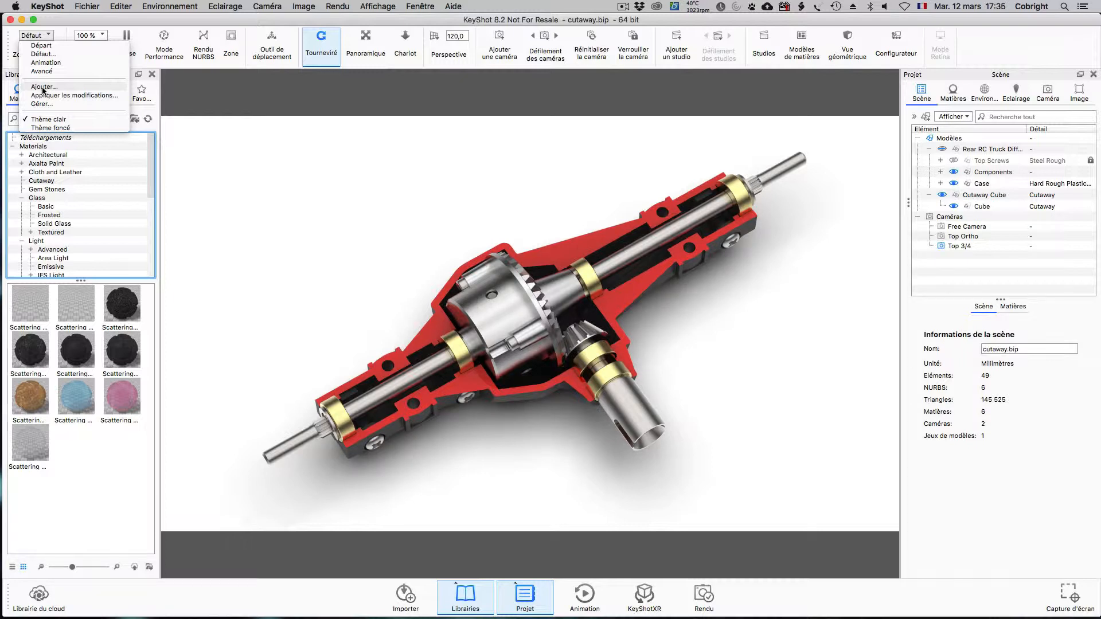
pyautogui.click(56, 128)
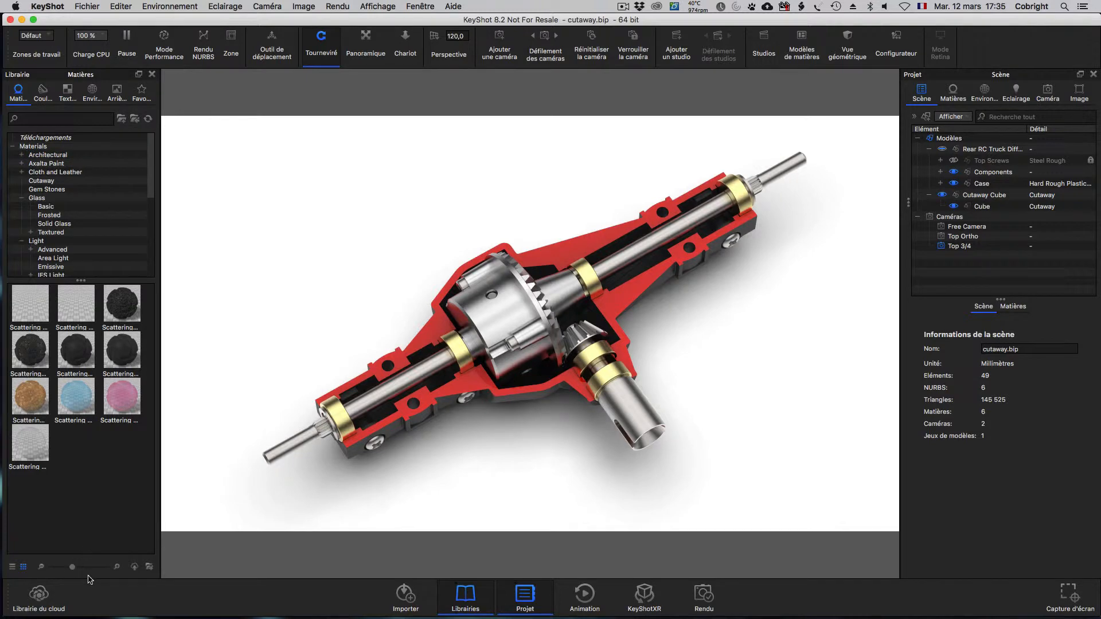
# - Open the cloud library and browse through its shared materials
pyautogui.click(39, 594)
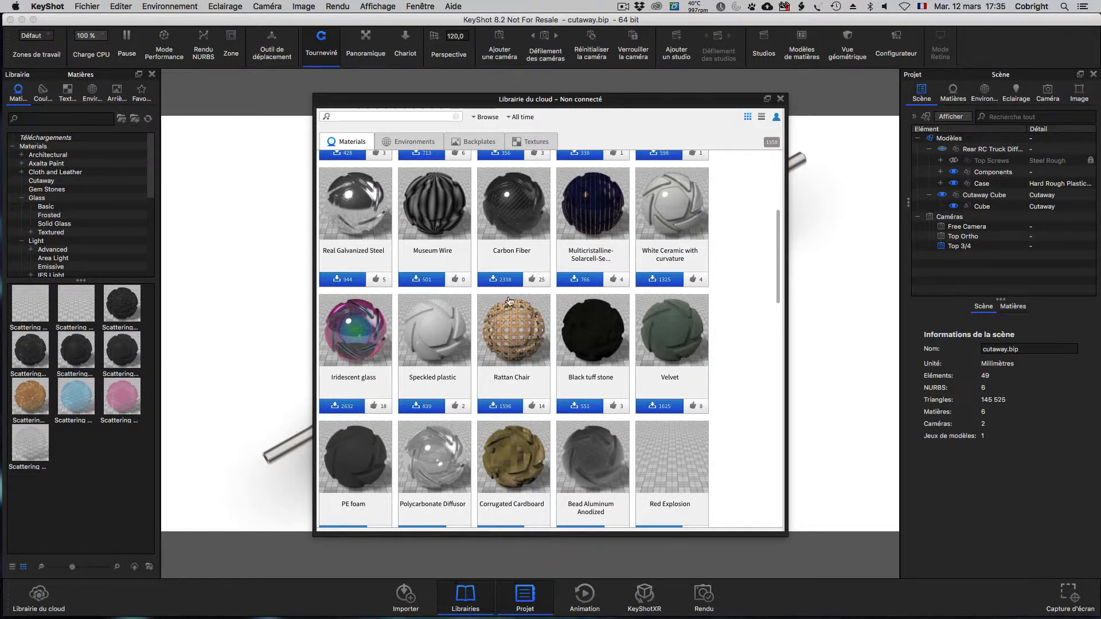
pyautogui.scroll(-4, 504, 303)
pyautogui.scroll(-6, 503, 302)
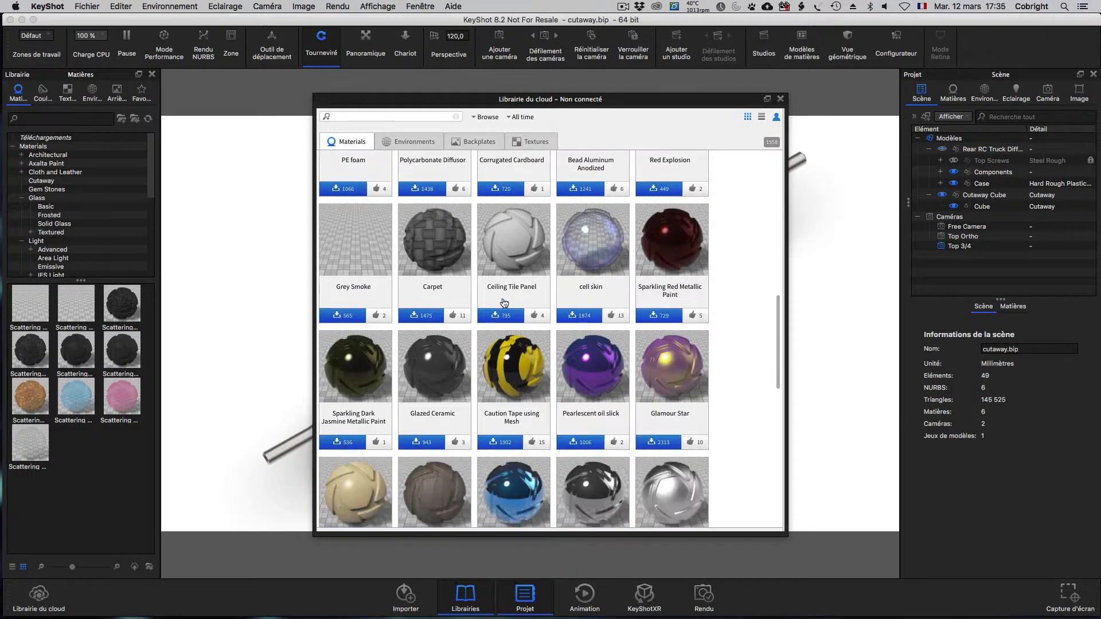
pyautogui.scroll(6, 504, 303)
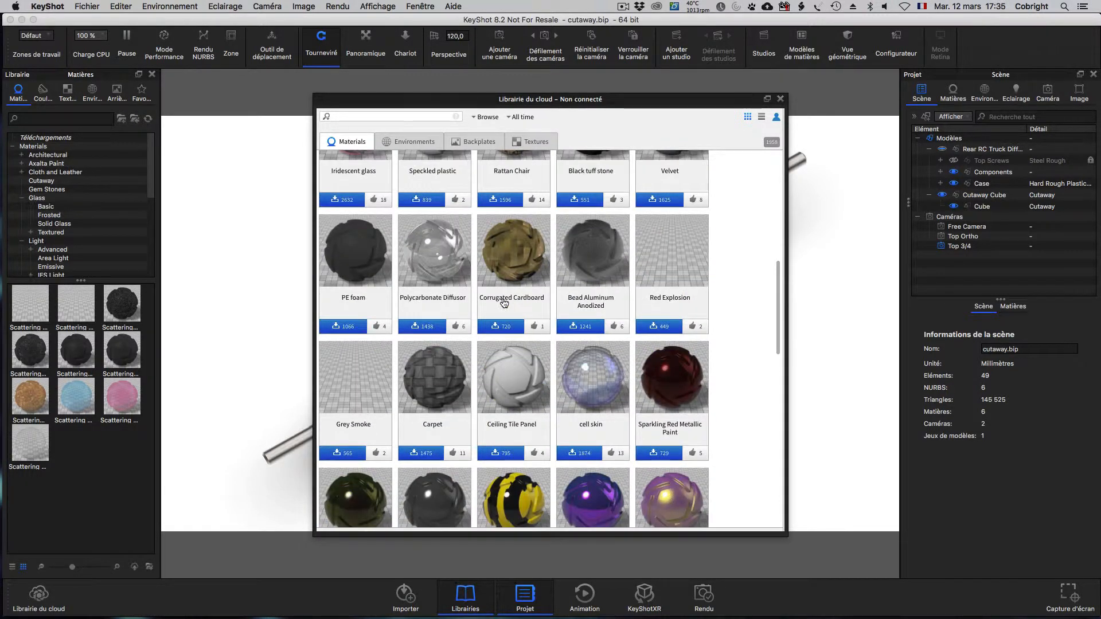
pyautogui.scroll(8, 503, 302)
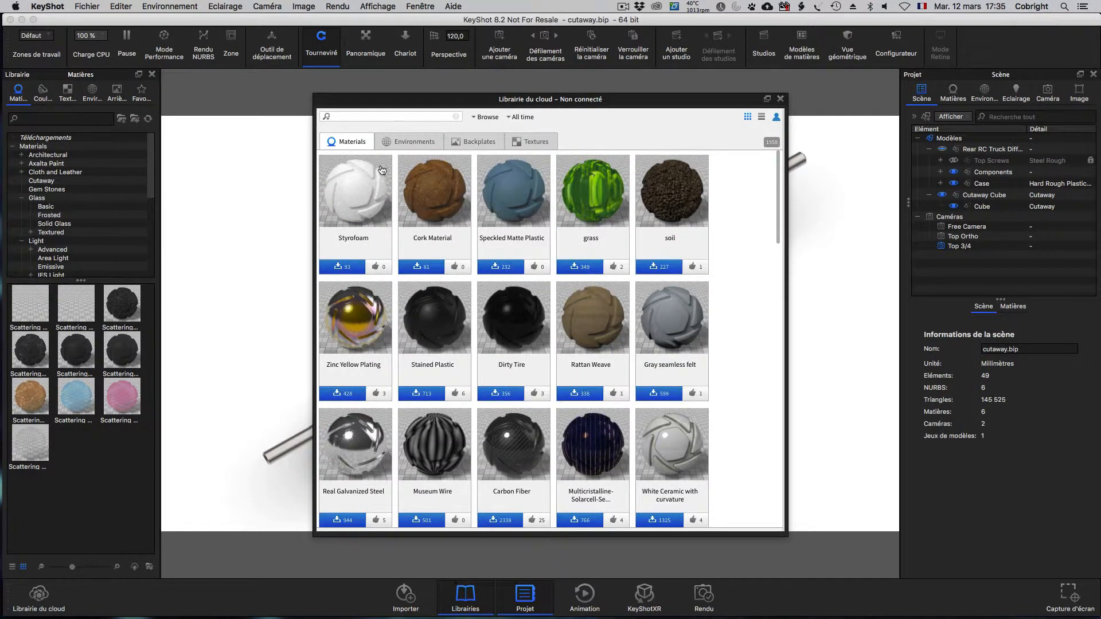
# - View the cloud library's environments, backplates and textures, and return to its materials
pyautogui.click(415, 142)
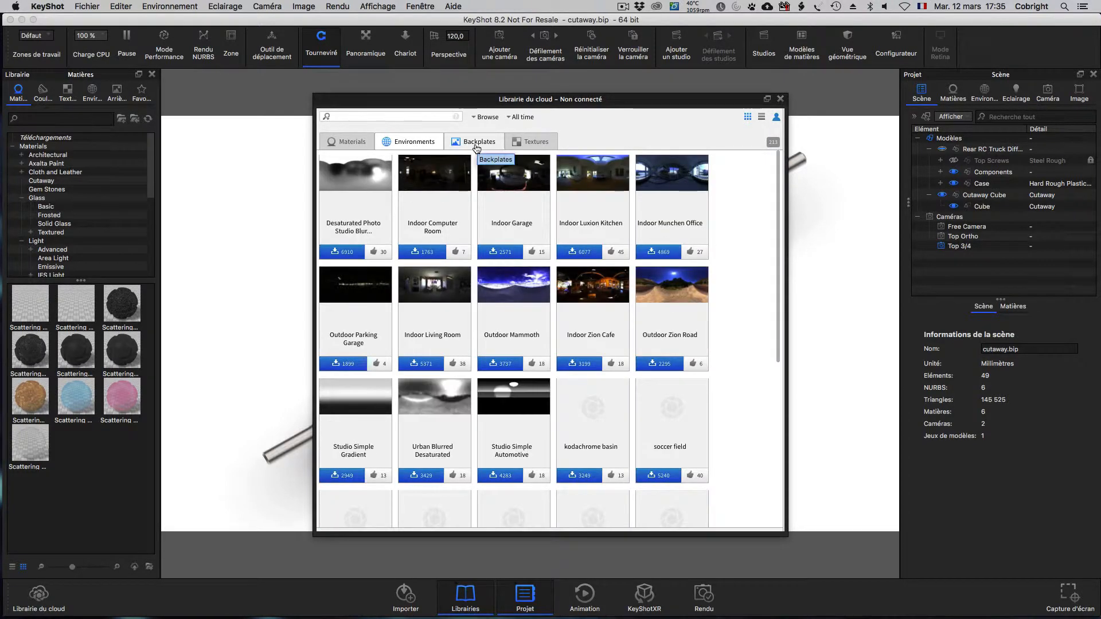
pyautogui.click(476, 143)
pyautogui.click(536, 142)
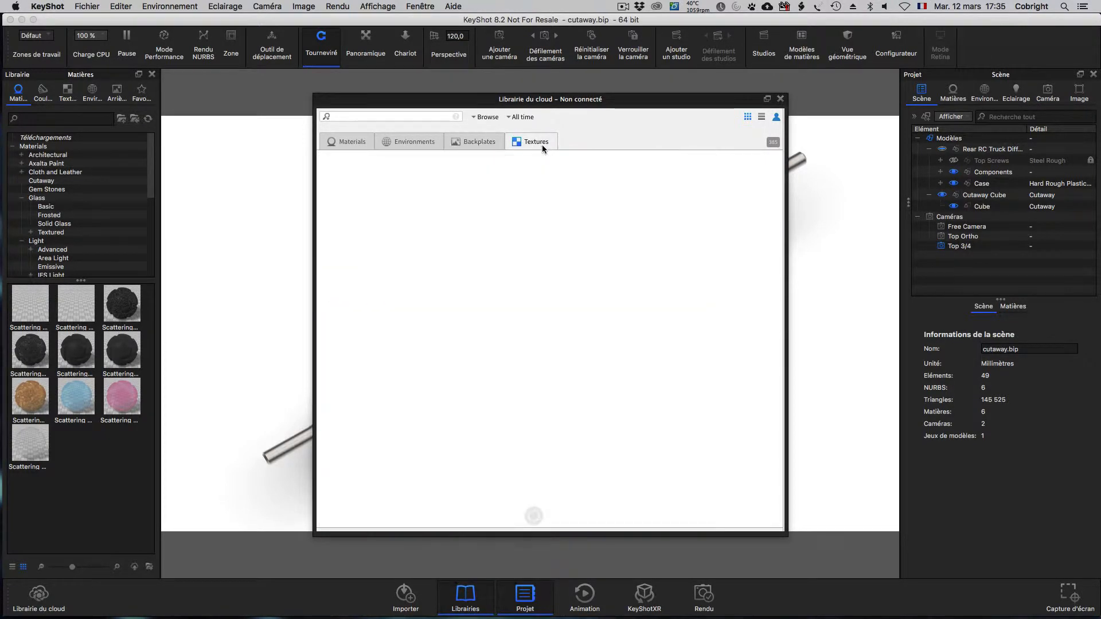
pyautogui.click(346, 141)
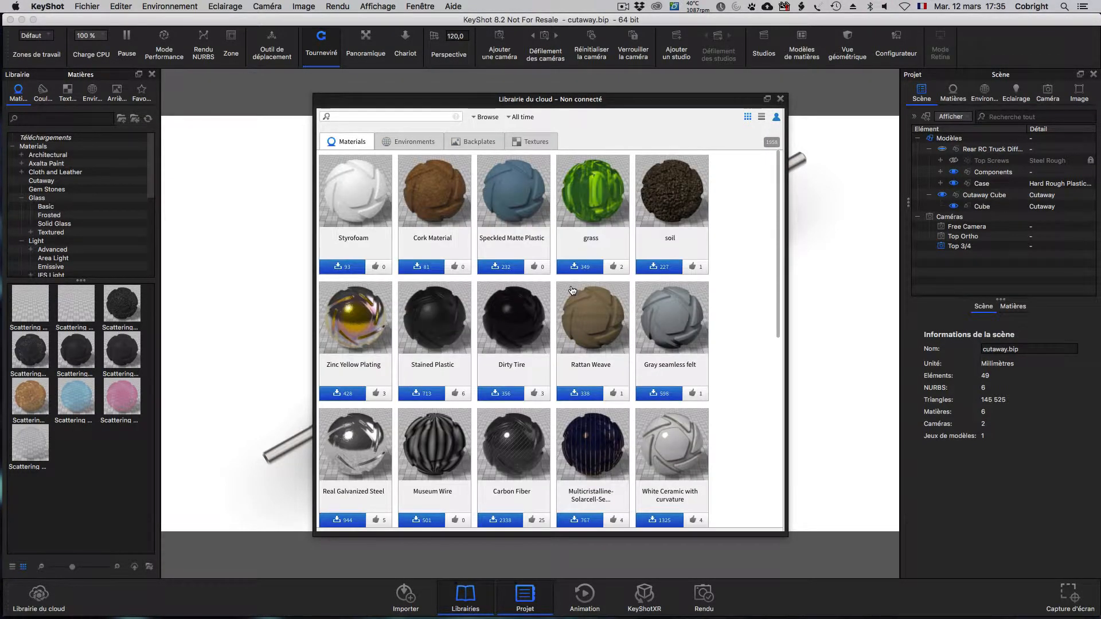
# - Browse further through the materials available in the cloud library and close the library window
pyautogui.scroll(-5, 571, 290)
pyautogui.scroll(-4, 571, 290)
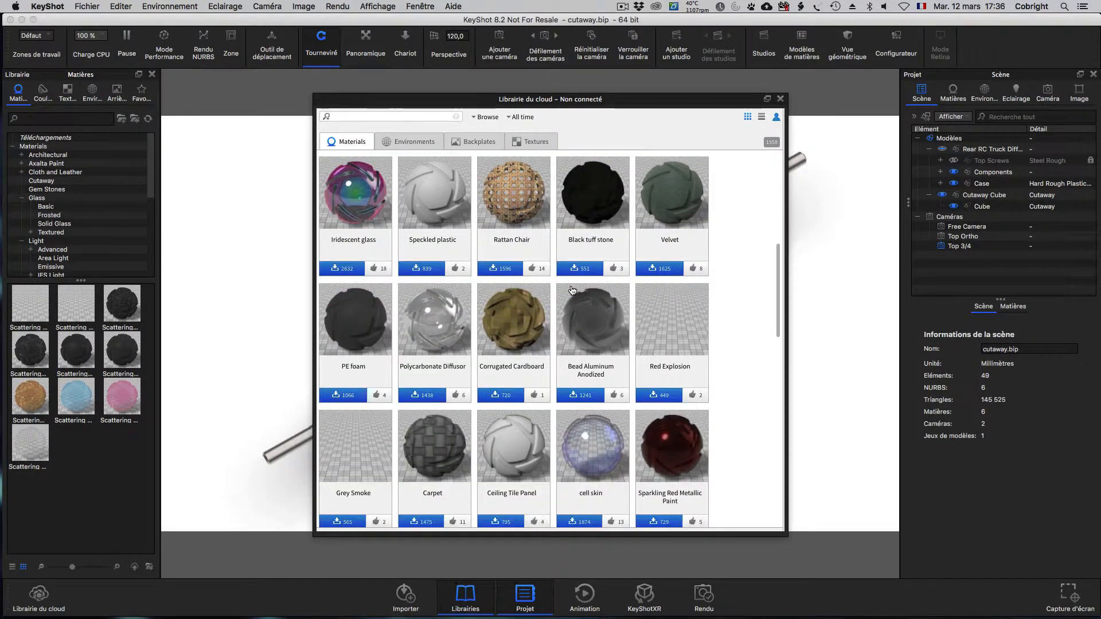
pyautogui.scroll(7, 571, 290)
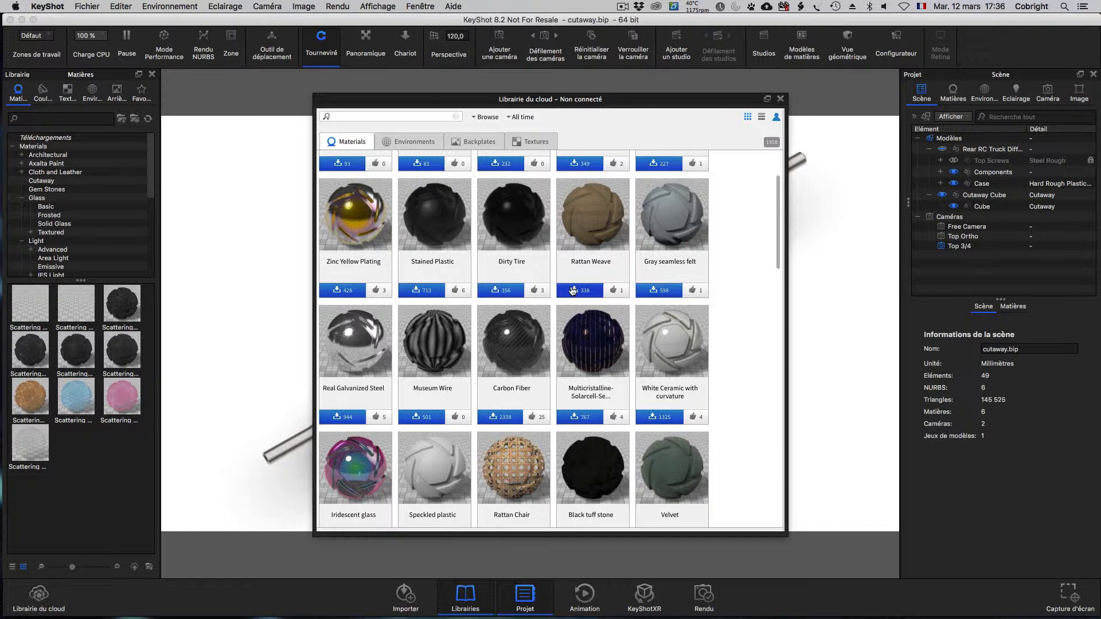
pyautogui.scroll(-5, 588, 353)
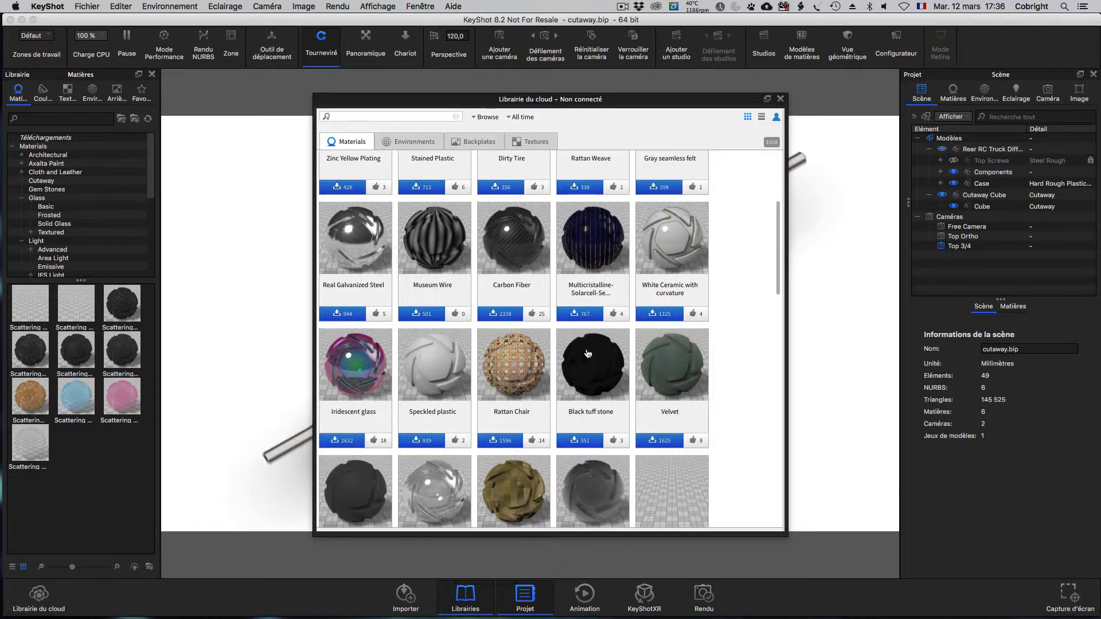
pyautogui.scroll(-12, 587, 352)
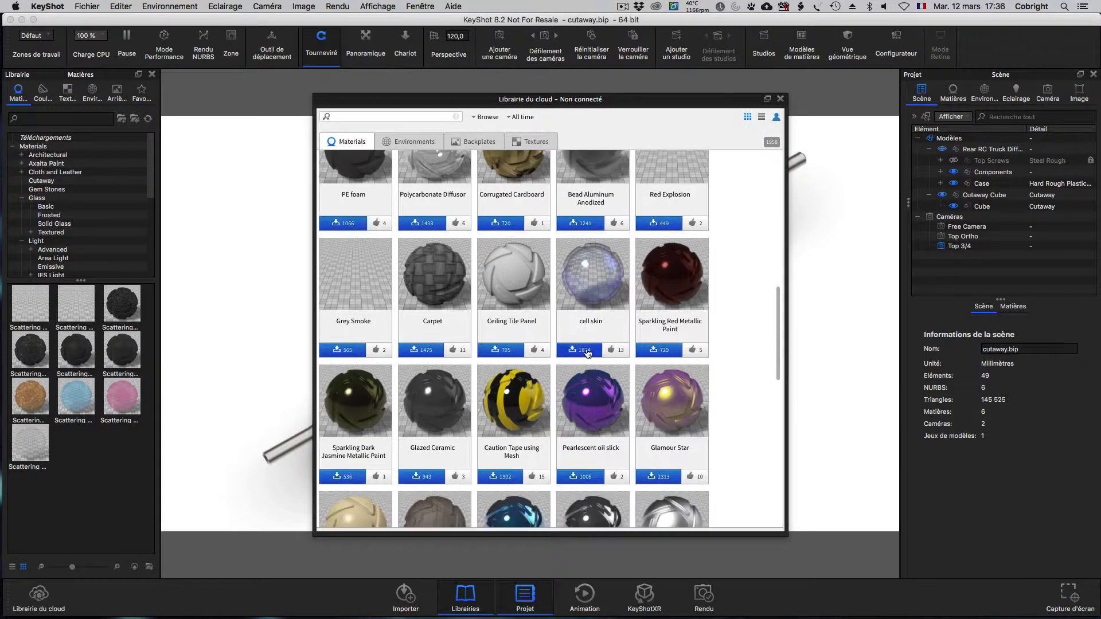
pyautogui.scroll(-8, 588, 353)
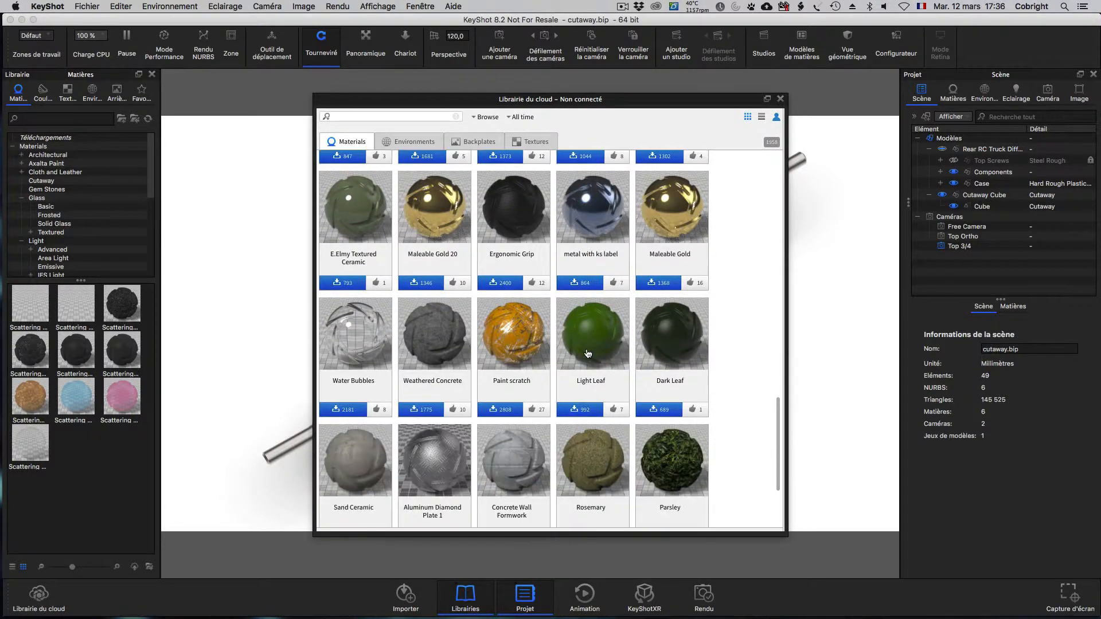
pyautogui.scroll(15, 587, 353)
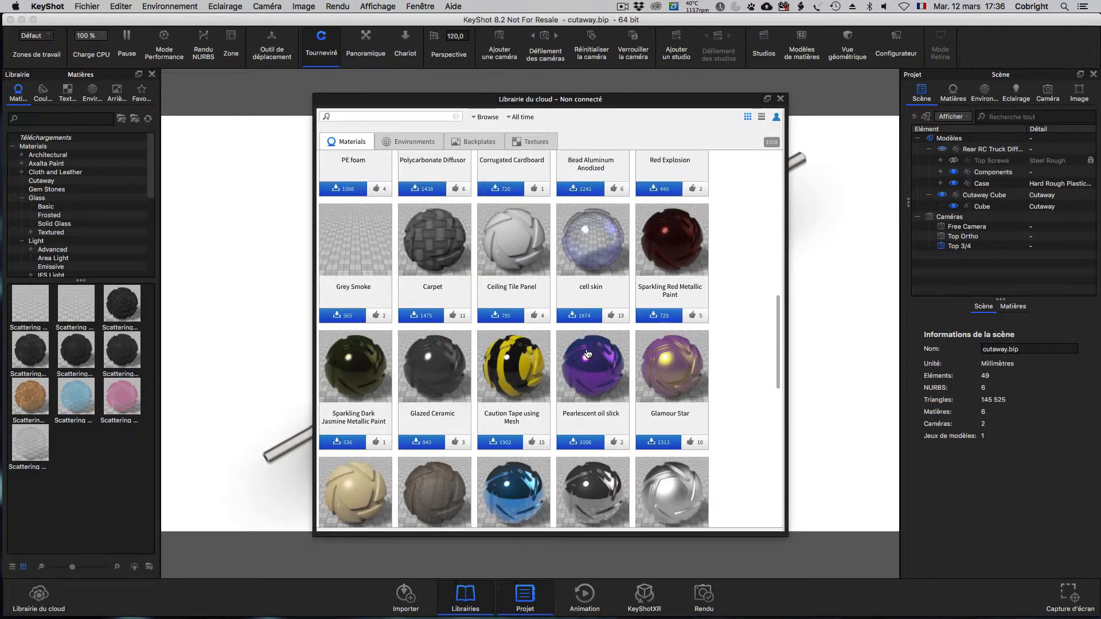
pyautogui.scroll(11, 587, 353)
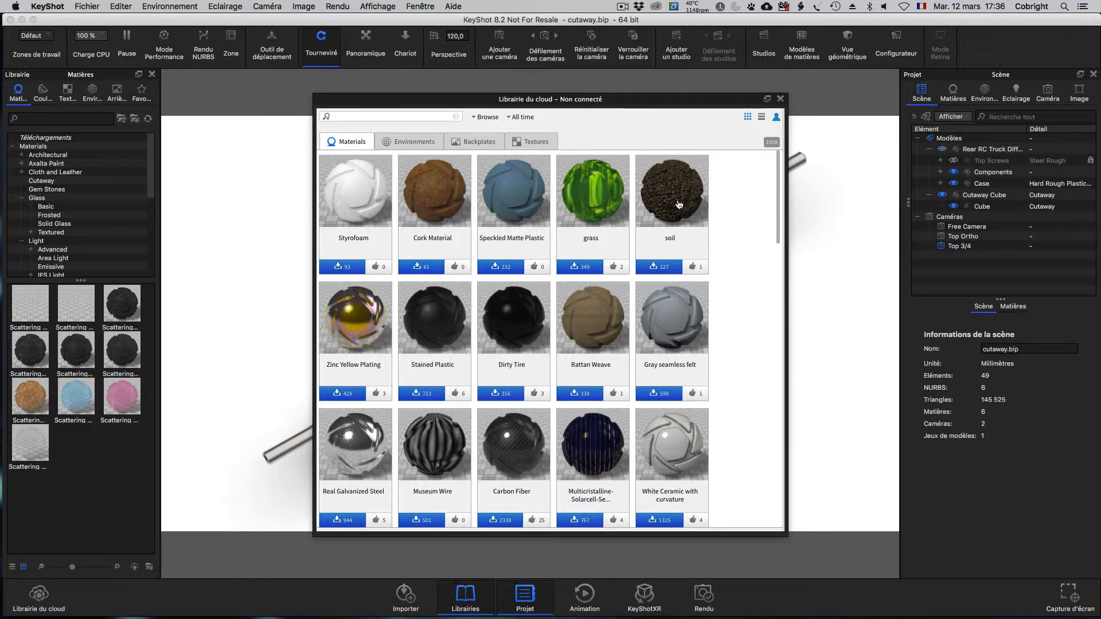
pyautogui.click(781, 100)
pyautogui.click(109, 155)
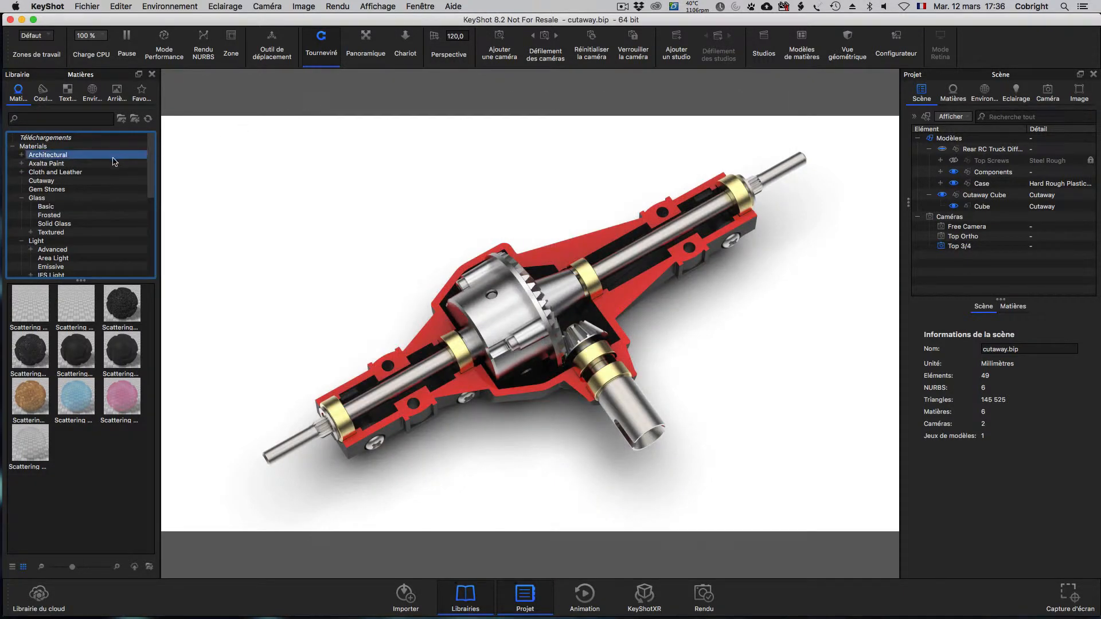
pyautogui.click(112, 163)
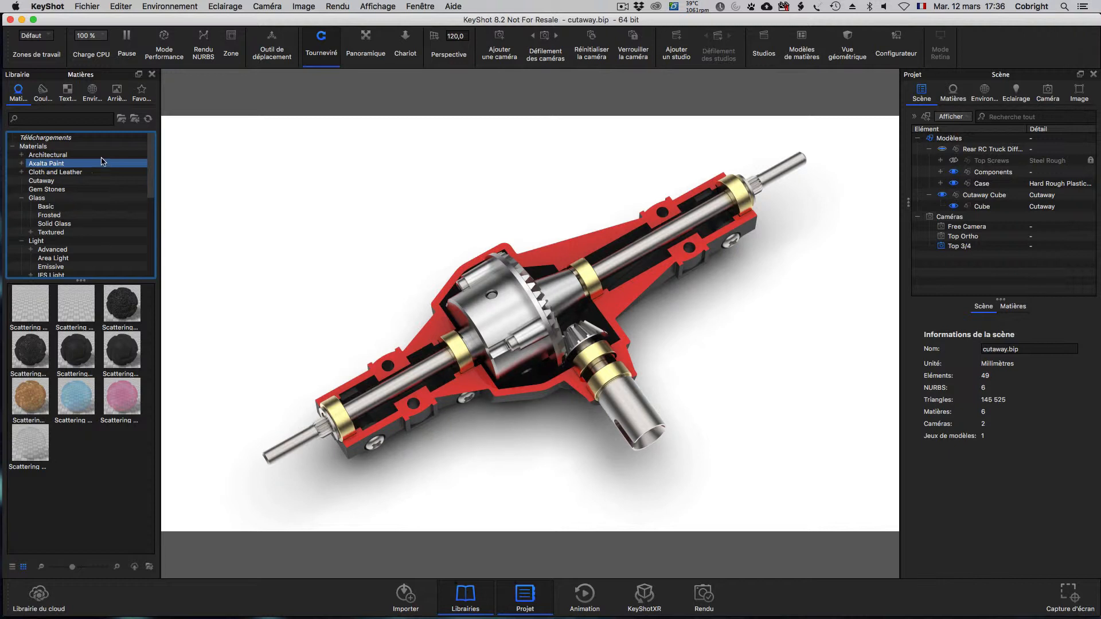
# - Show the Cutaway category in the material library and inspect its first material
pyautogui.click(71, 147)
pyautogui.click(69, 154)
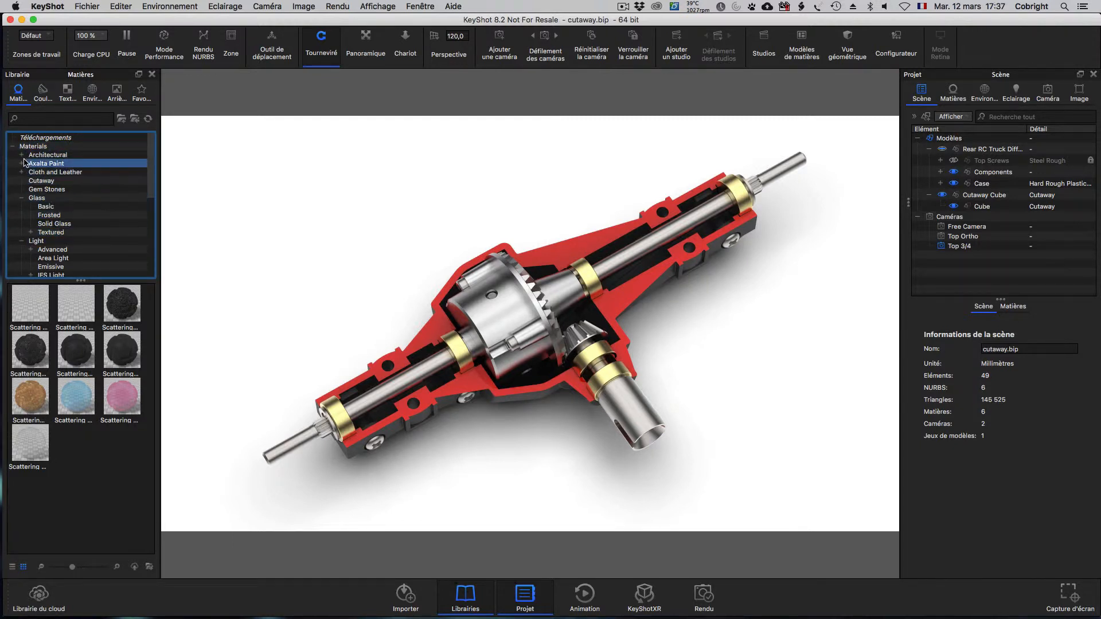
pyautogui.click(41, 181)
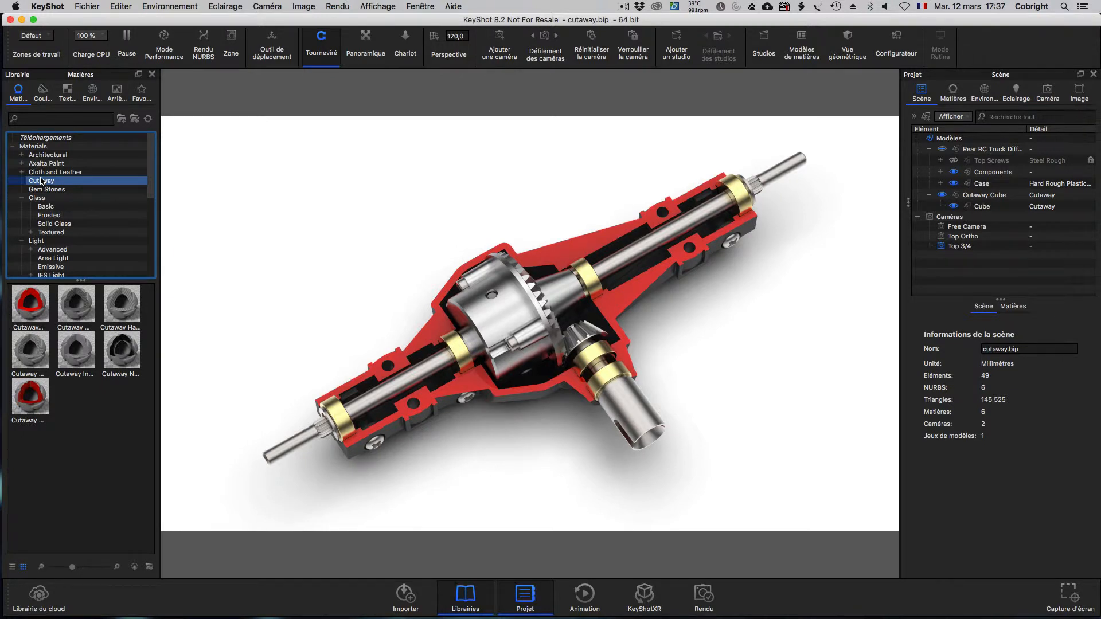
pyautogui.click(33, 304)
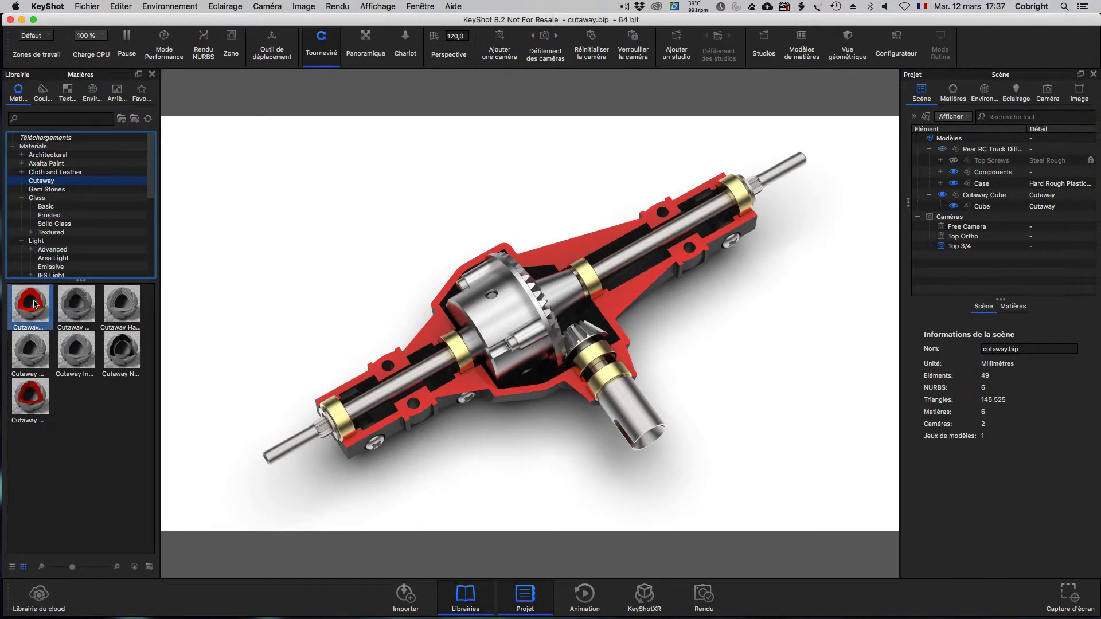
pyautogui.moveTo(33, 304)
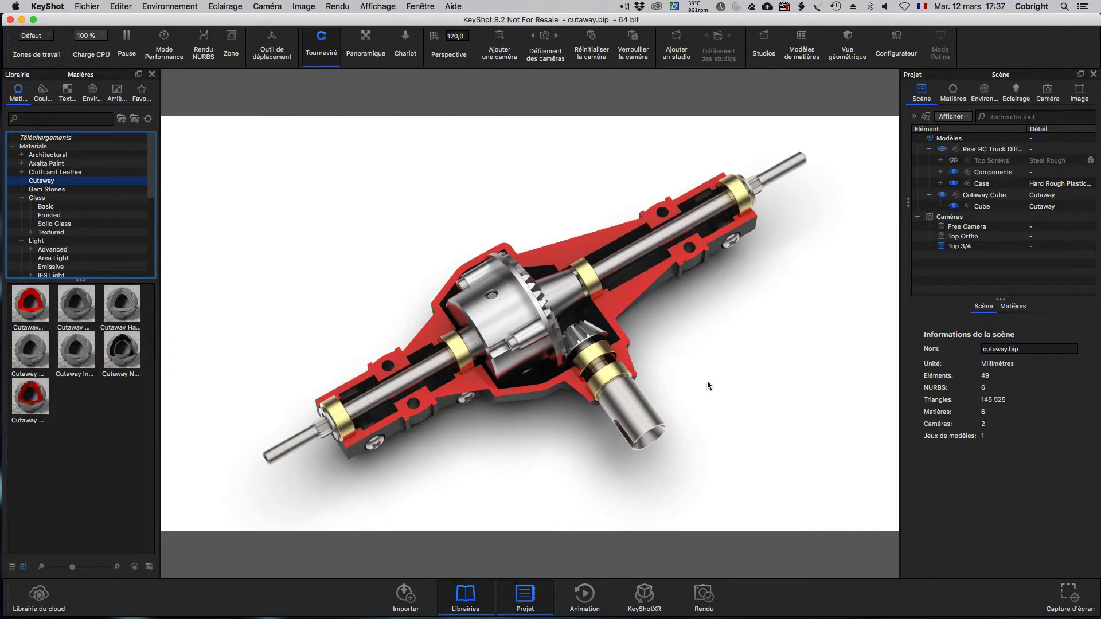
# - Select the Cube under Cutaway Cube in the scene tree and review its properties
pyautogui.moveTo(707, 380); pyautogui.dragTo(674, 280)
pyautogui.moveTo(552, 205); pyautogui.dragTo(569, 260)
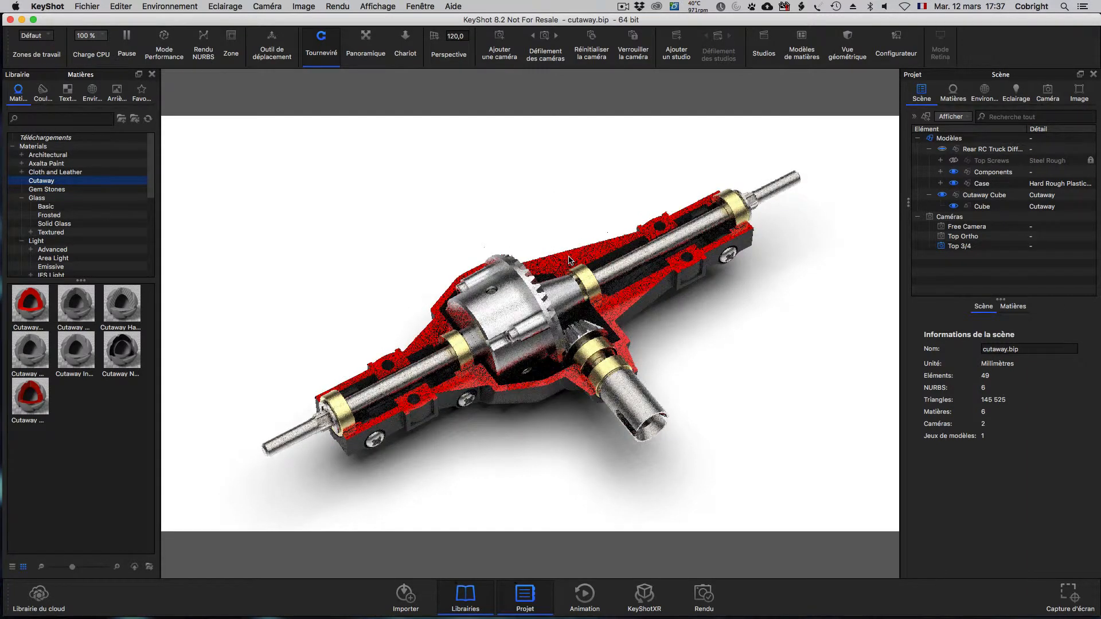
pyautogui.click(980, 208)
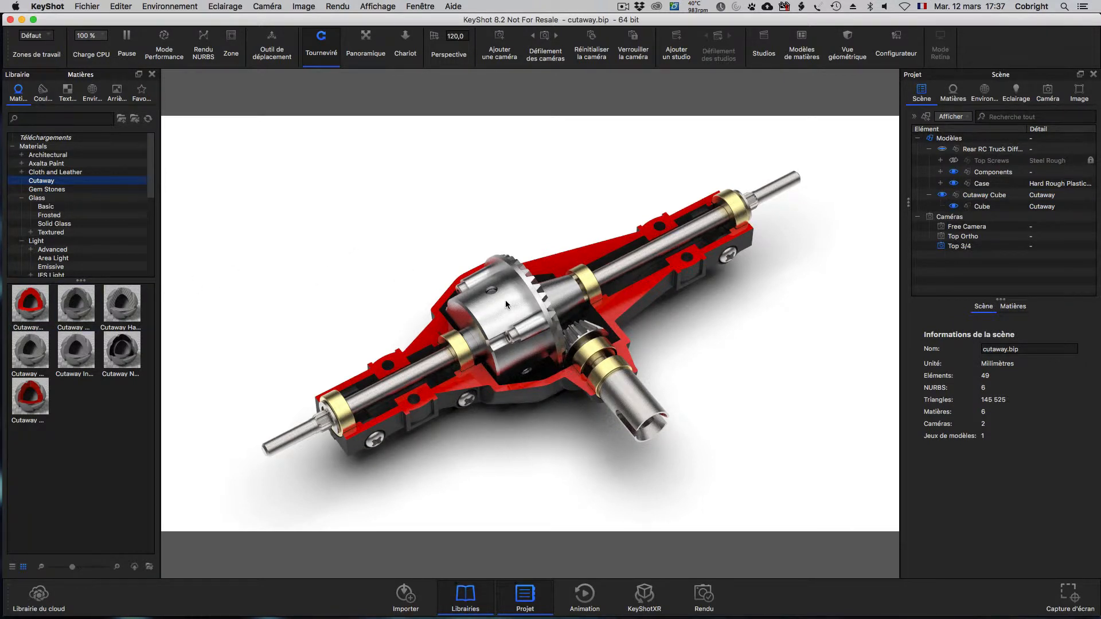
pyautogui.click(969, 206)
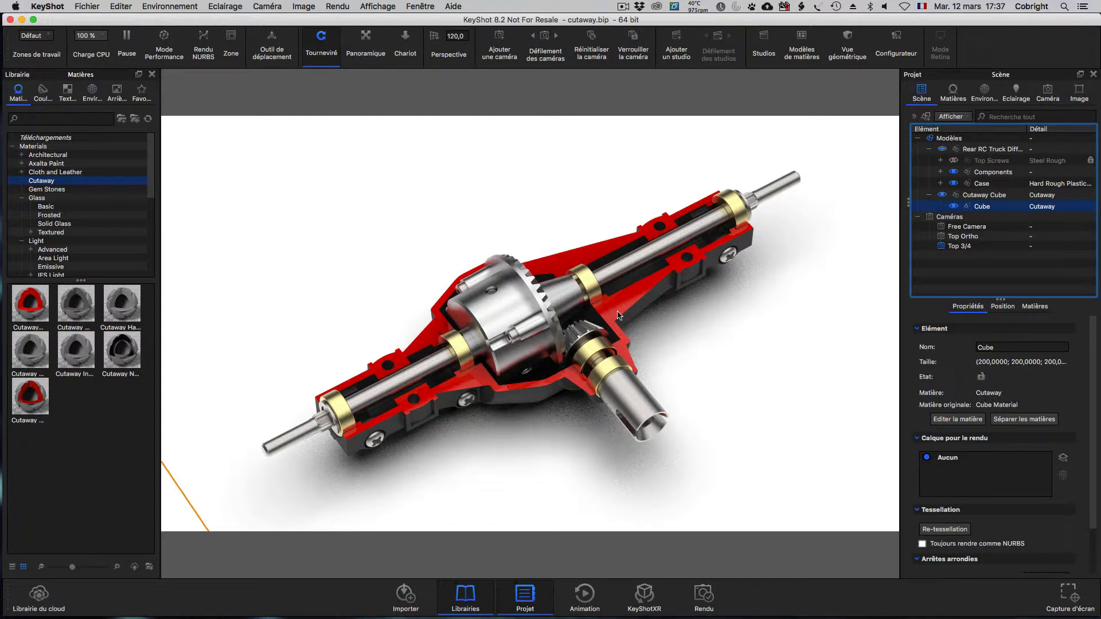
pyautogui.scroll(-3, 1026, 459)
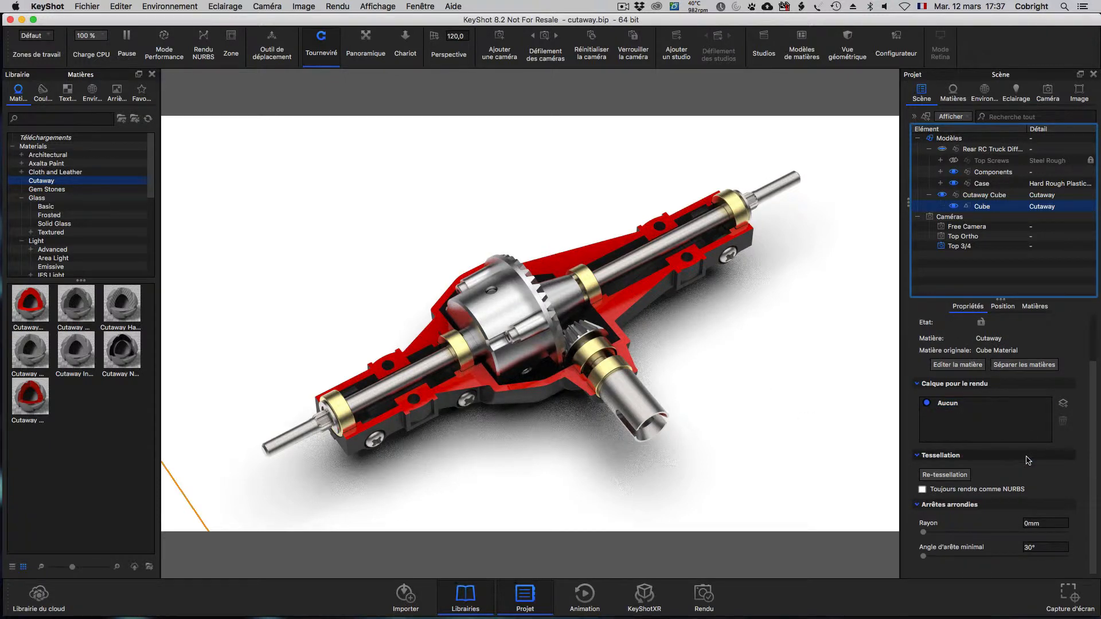
pyautogui.scroll(3, 1026, 459)
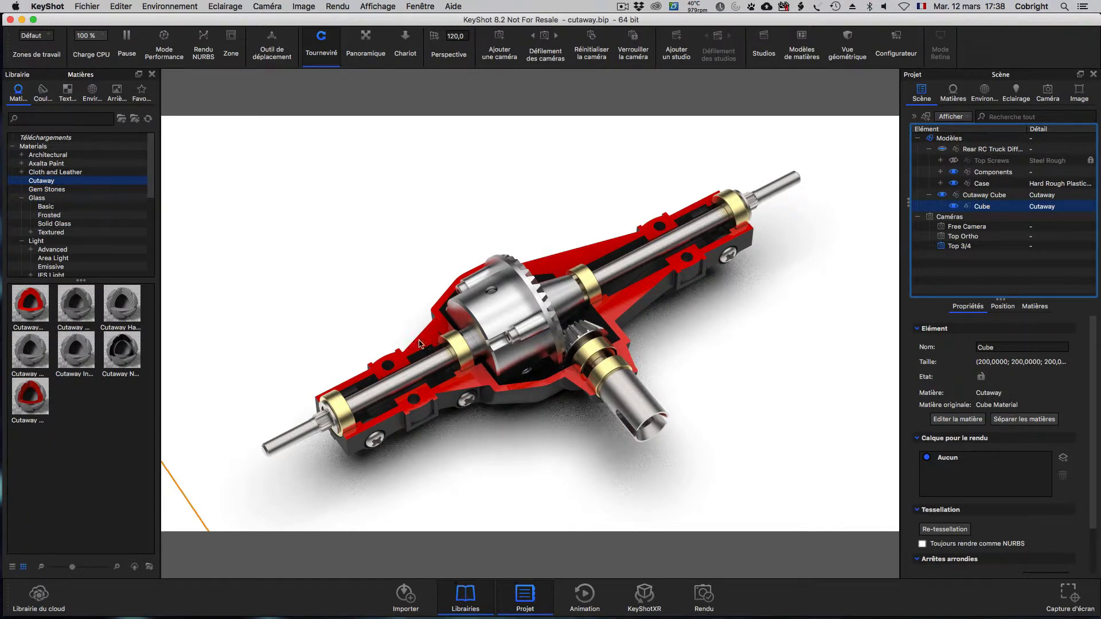
# - View the Glass materials and their Basic subcategory, and expand the Textured glass subcategory
pyautogui.click(71, 197)
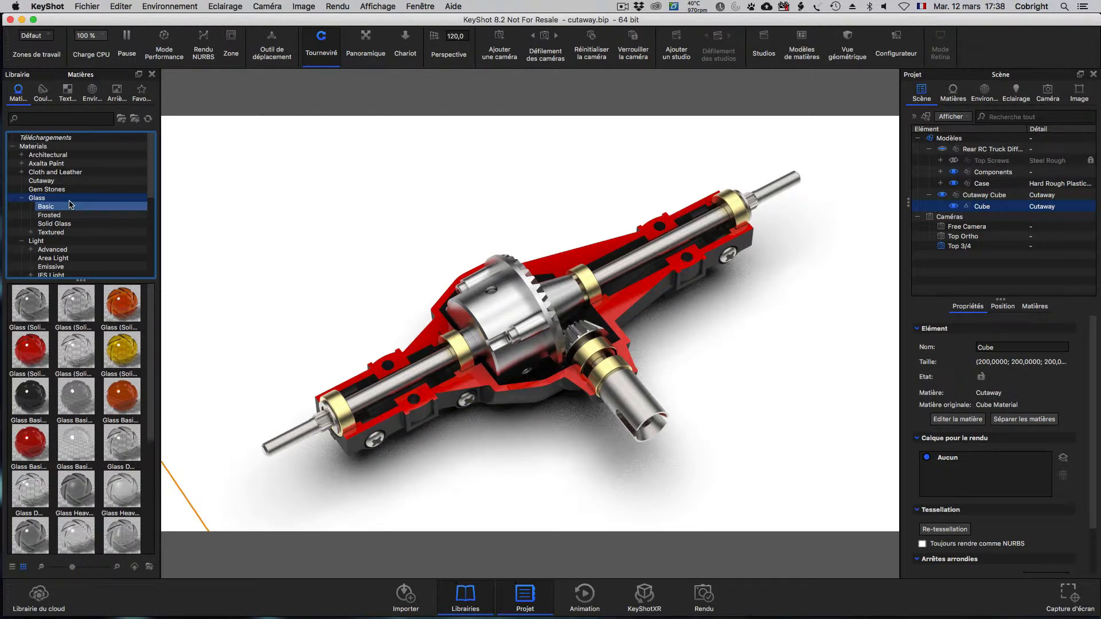
pyautogui.click(71, 206)
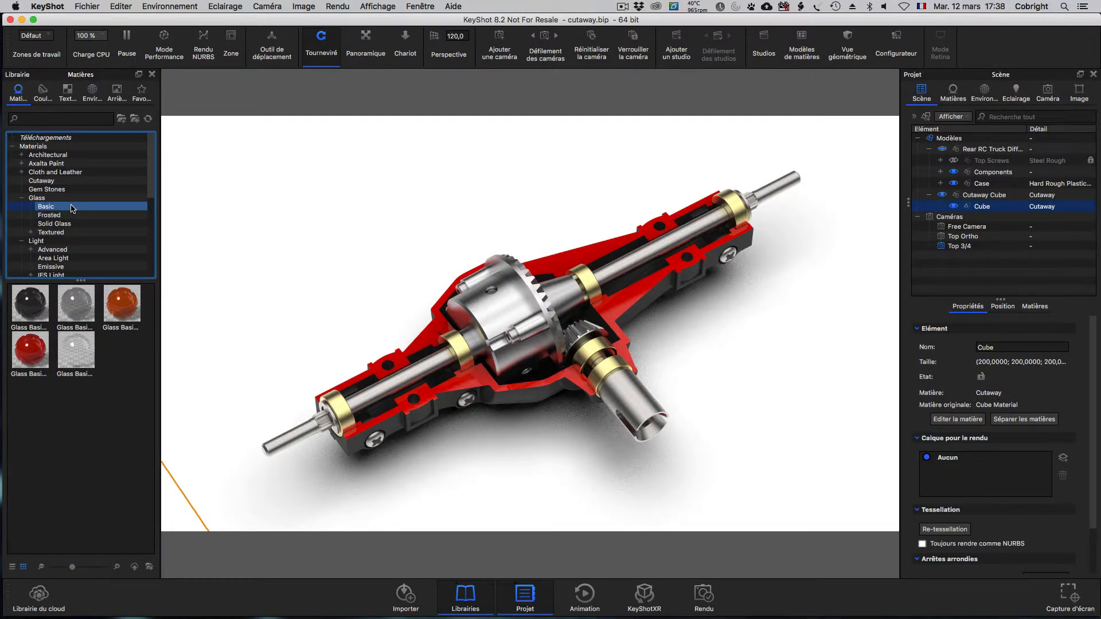
pyautogui.click(32, 233)
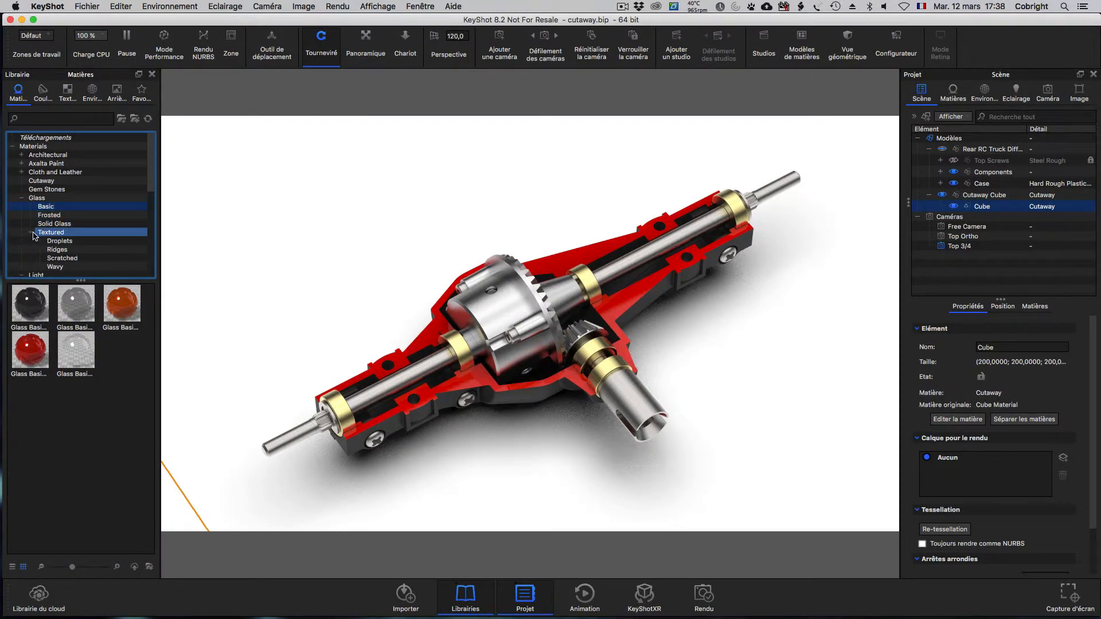
pyautogui.scroll(-3, 63, 241)
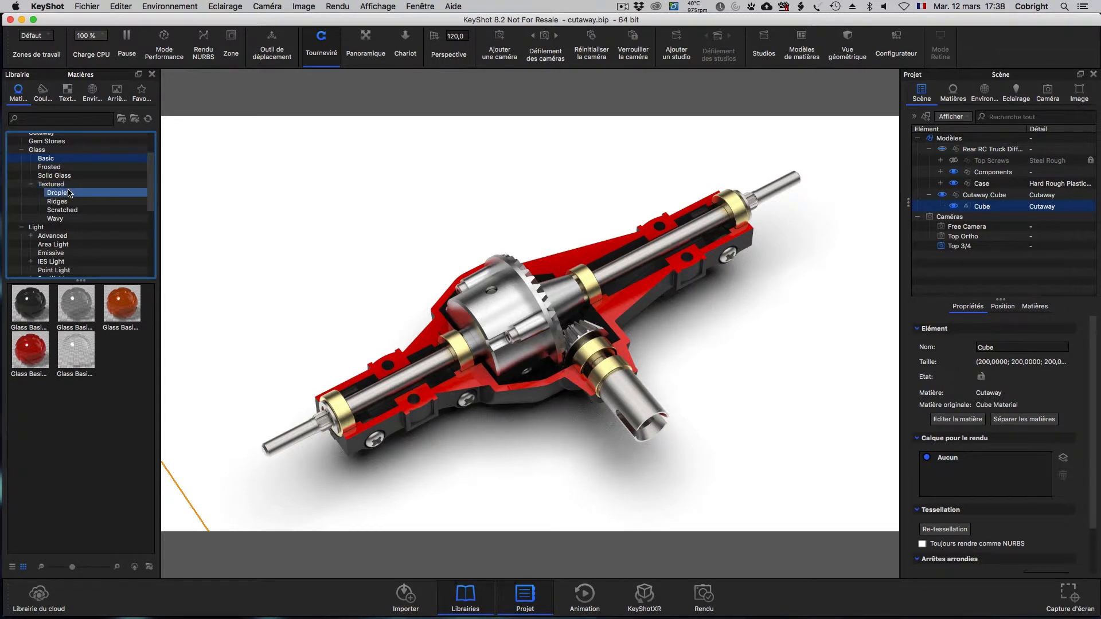
pyautogui.scroll(-2, 68, 193)
pyautogui.scroll(3, 69, 193)
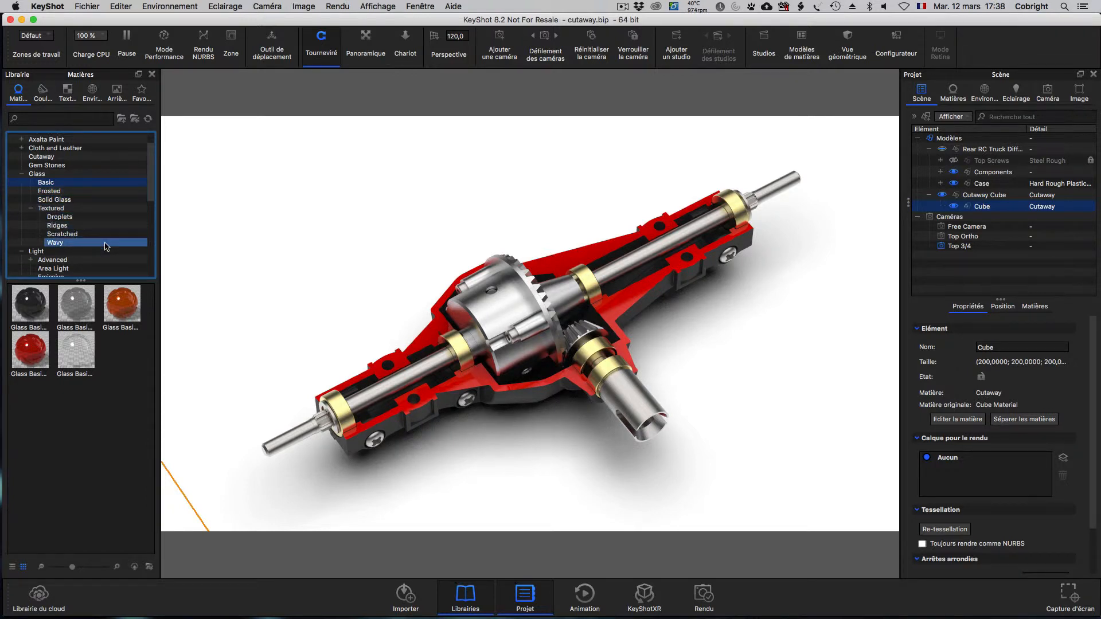
# - Browse the Liquids materials, viewing the Bubbles, Displace and Textured subcategories
pyautogui.scroll(-3, 106, 246)
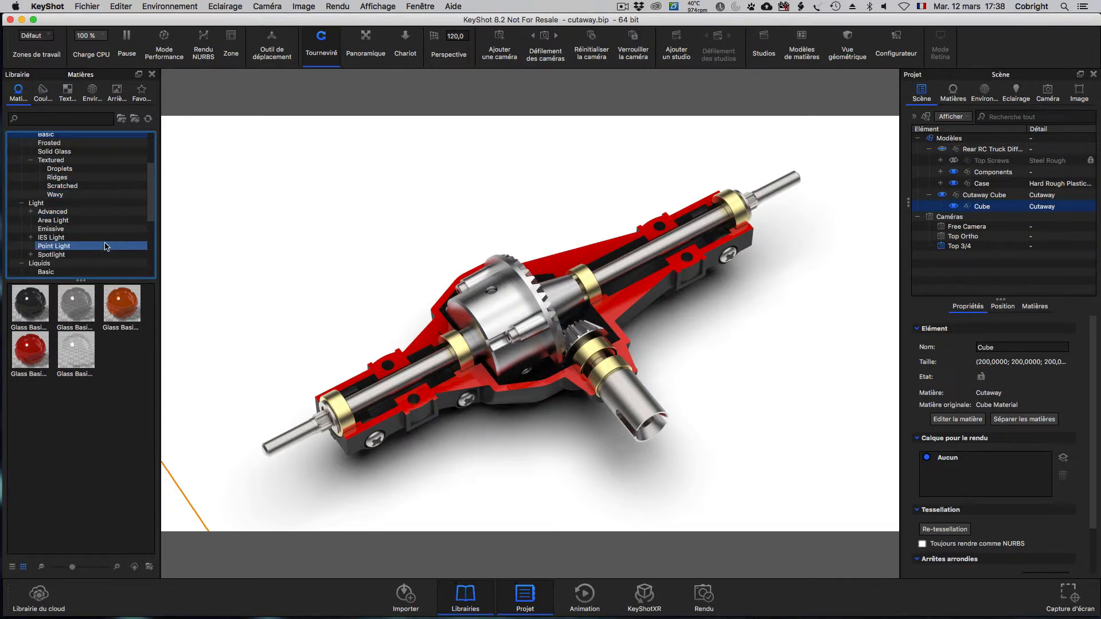
pyautogui.scroll(-3, 106, 247)
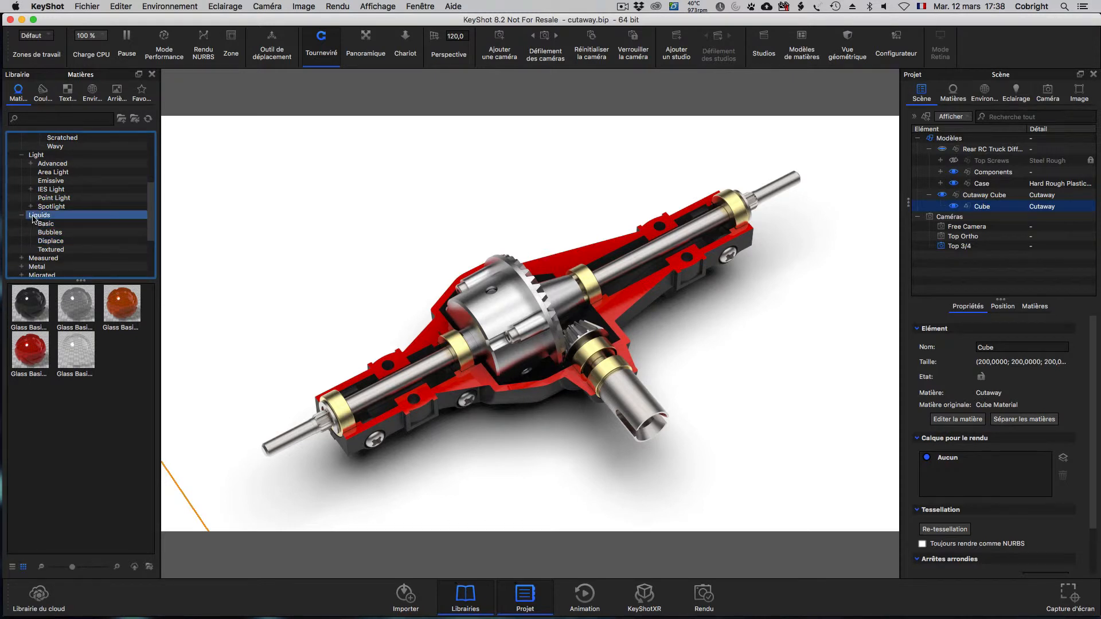
pyautogui.click(59, 232)
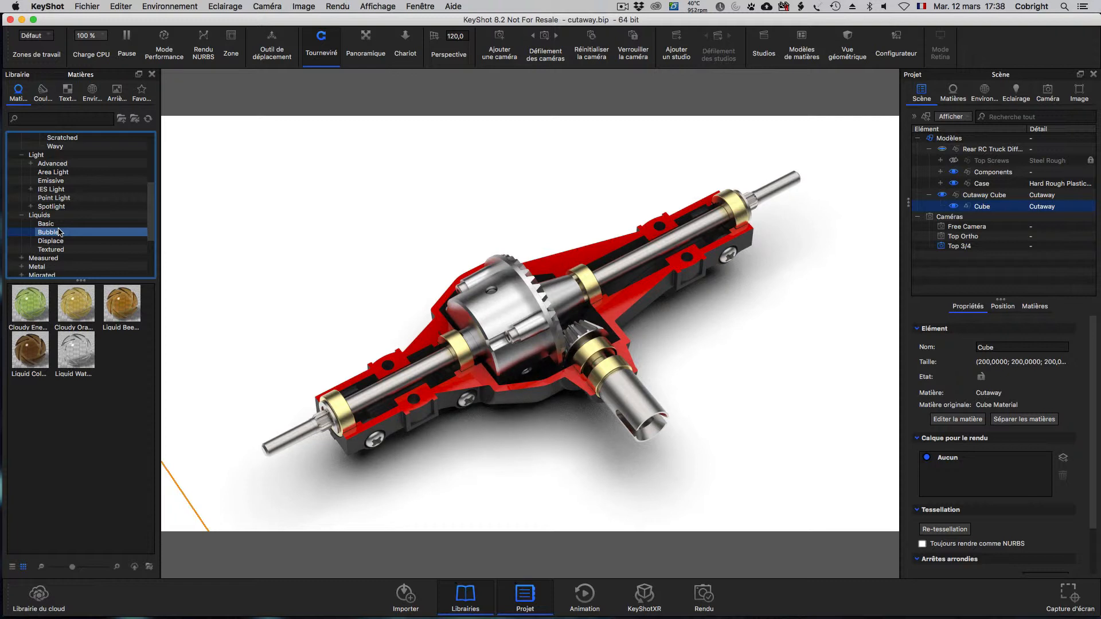
pyautogui.click(45, 320)
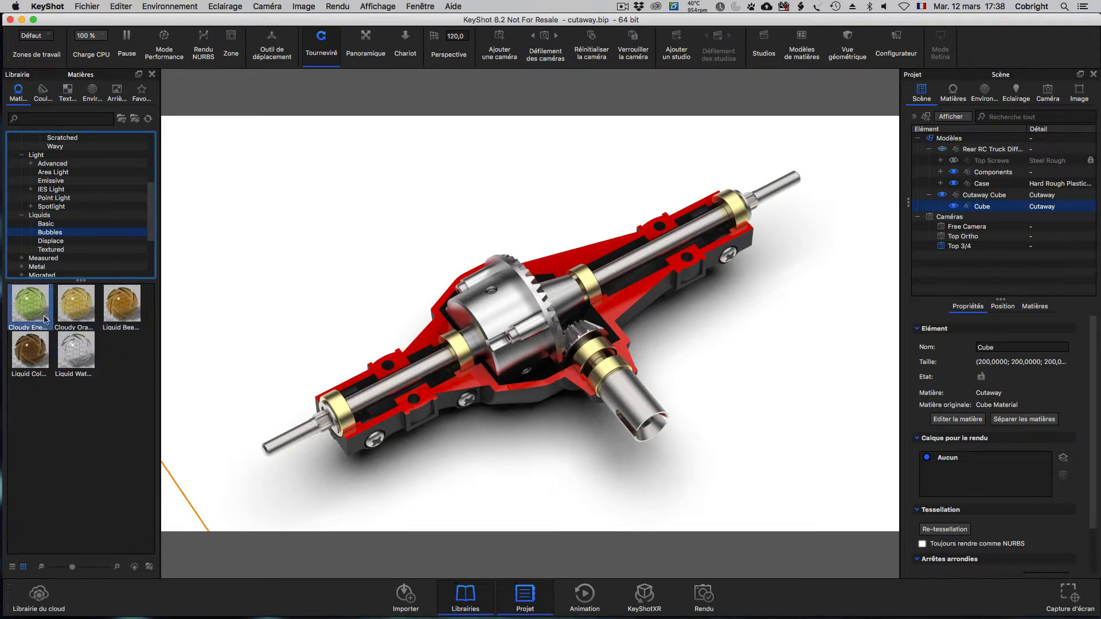
pyautogui.moveTo(54, 318)
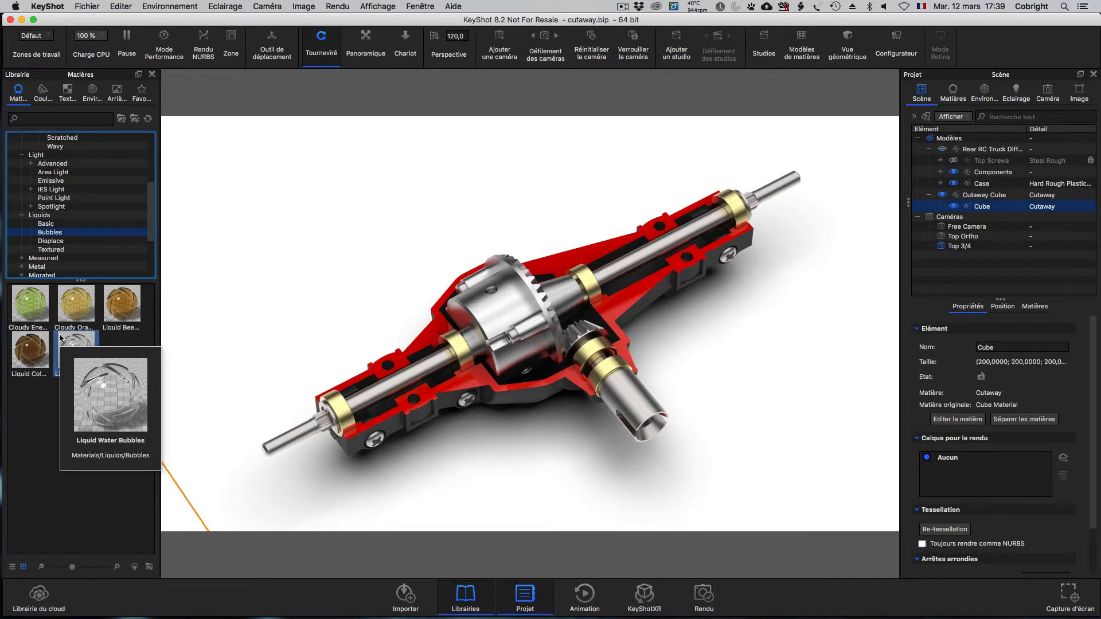
pyautogui.click(52, 241)
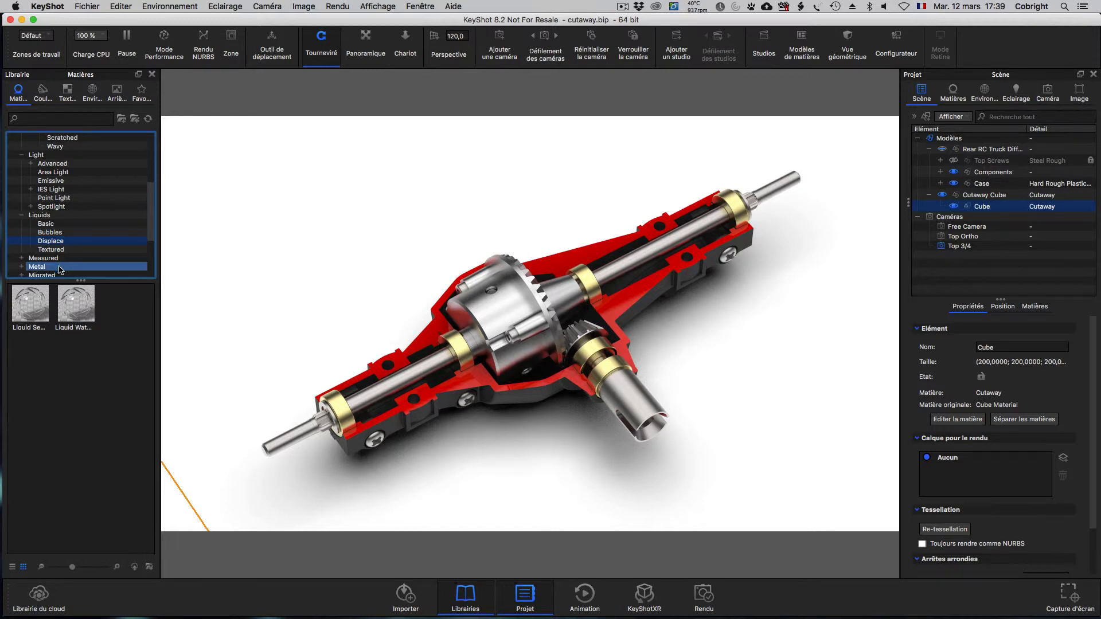
pyautogui.click(74, 297)
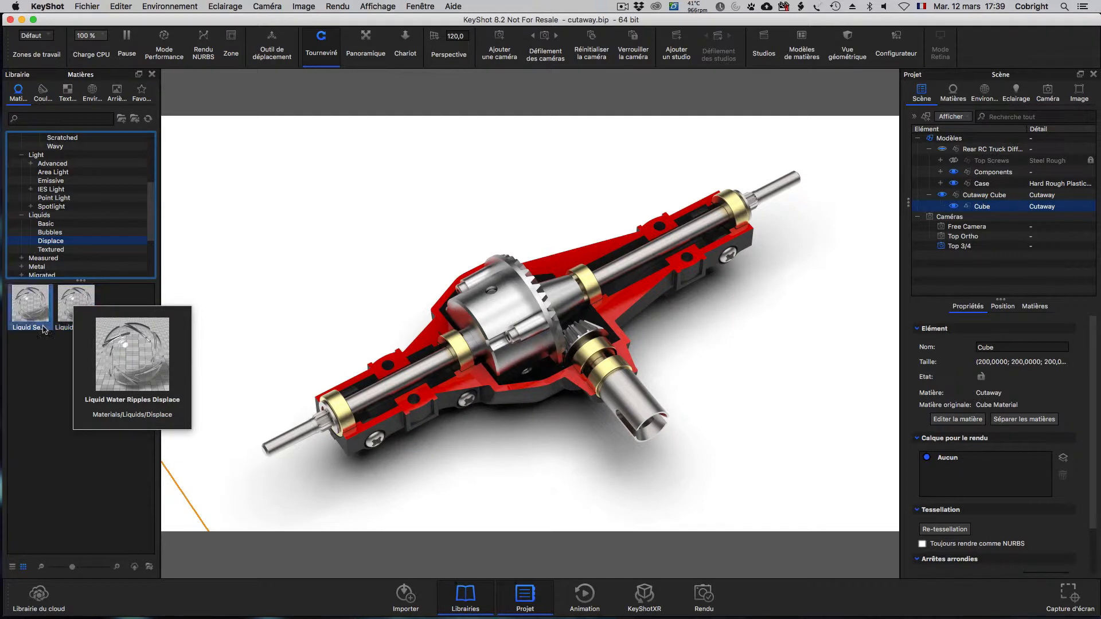
pyautogui.click(21, 382)
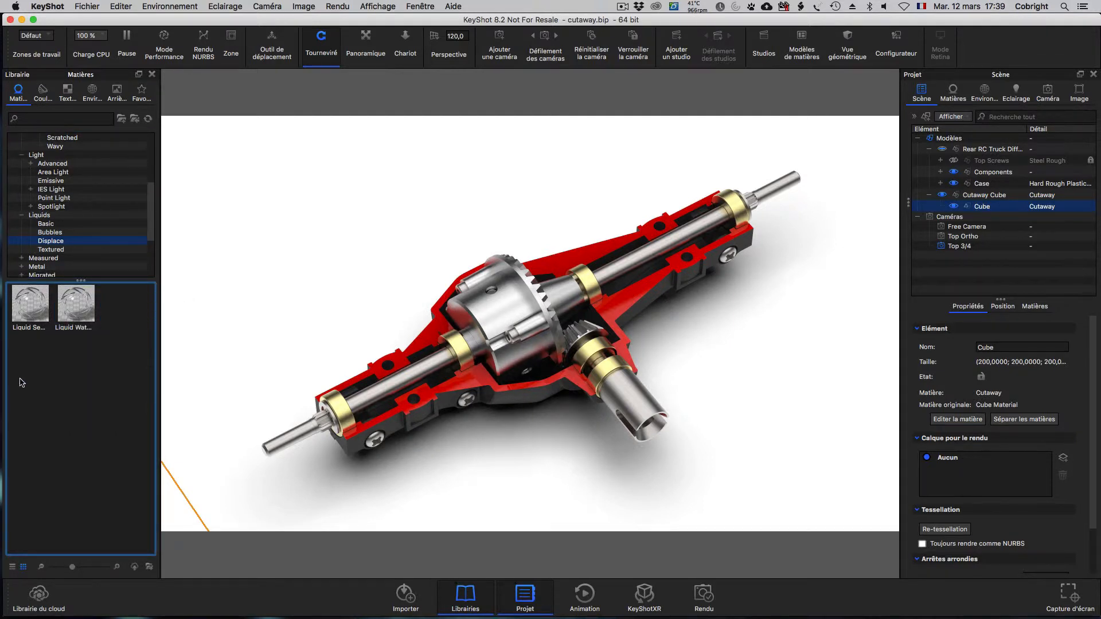
pyautogui.click(51, 252)
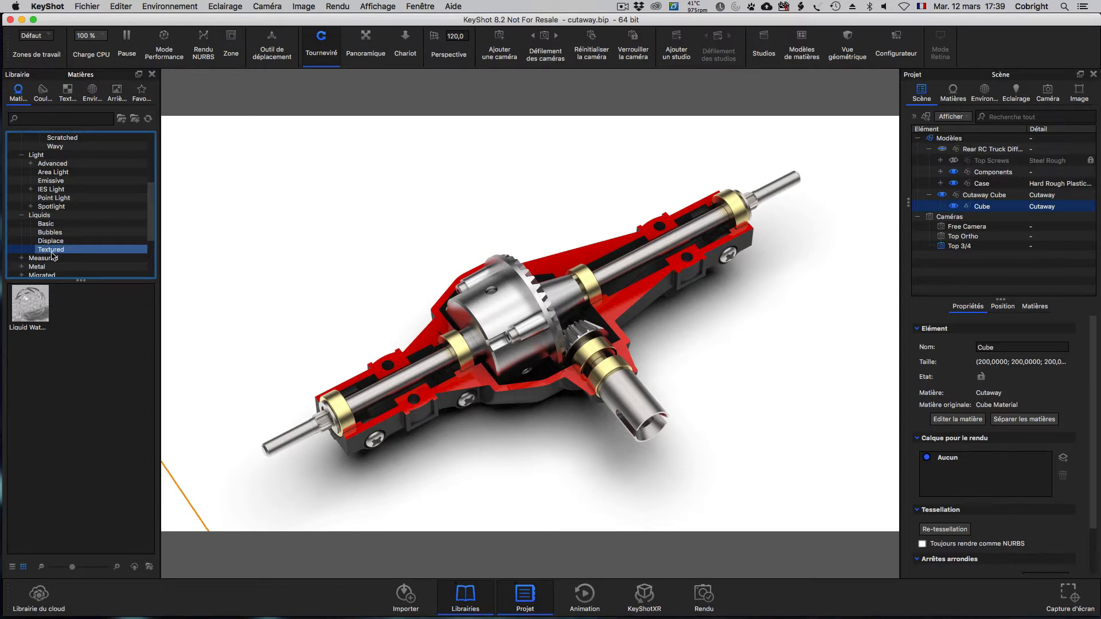
# - Expand the Miscellaneous category to view its materials, and show the Multi-Layer Optics materials
pyautogui.scroll(-3, 65, 247)
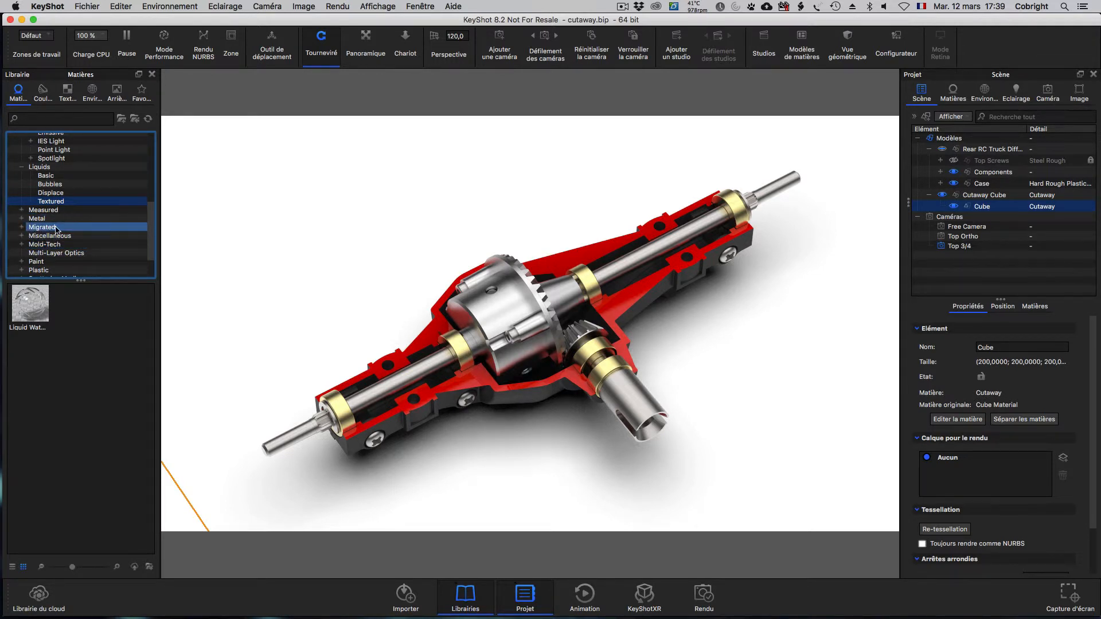
pyautogui.scroll(-2, 73, 228)
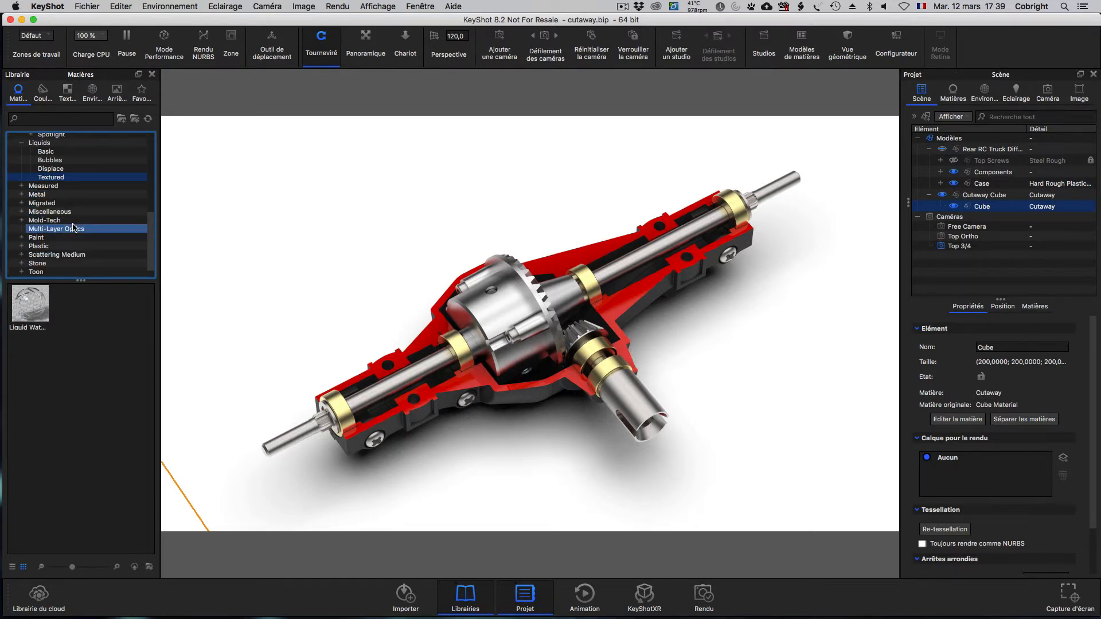
pyautogui.click(22, 212)
pyautogui.click(42, 221)
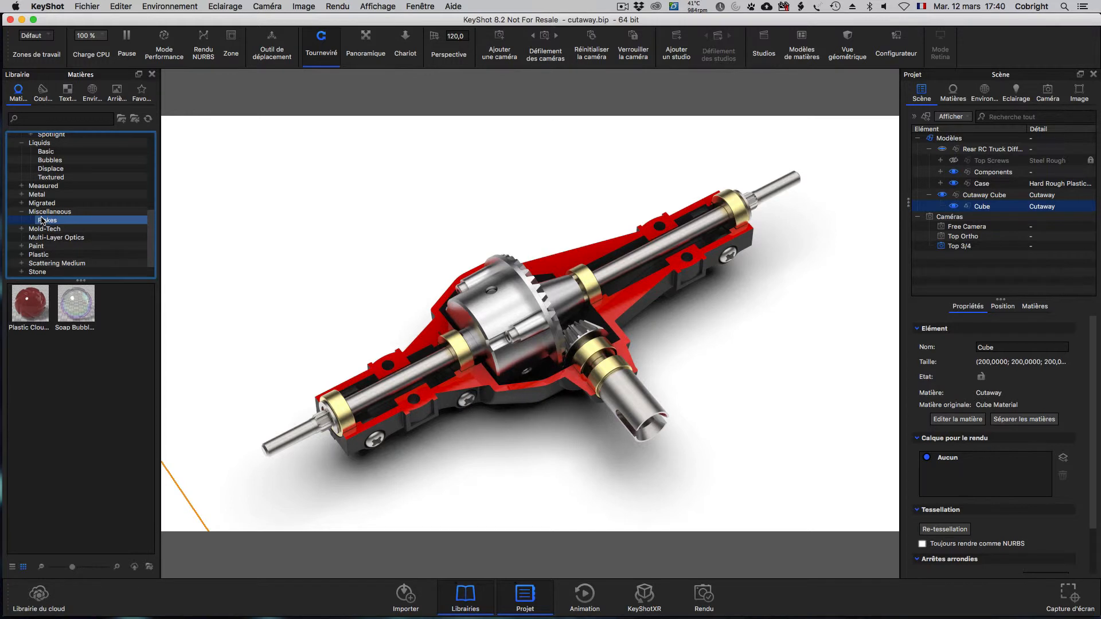
pyautogui.click(45, 237)
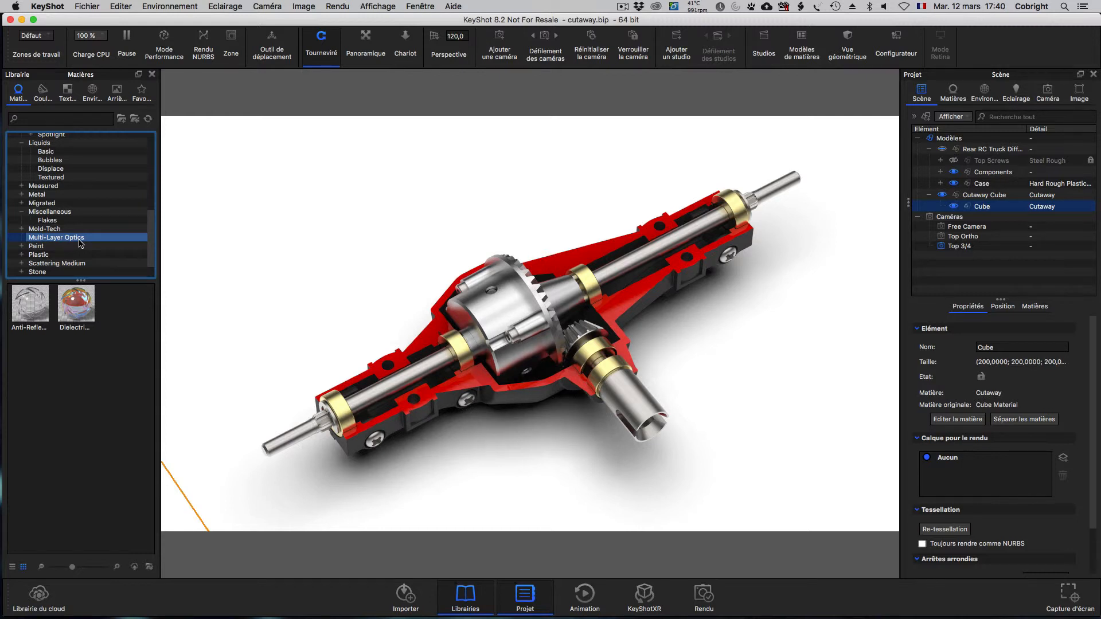
# - Expand the Scattering Medium category and view its materials, including the Foam and Fog subcategories
pyautogui.scroll(-3, 80, 243)
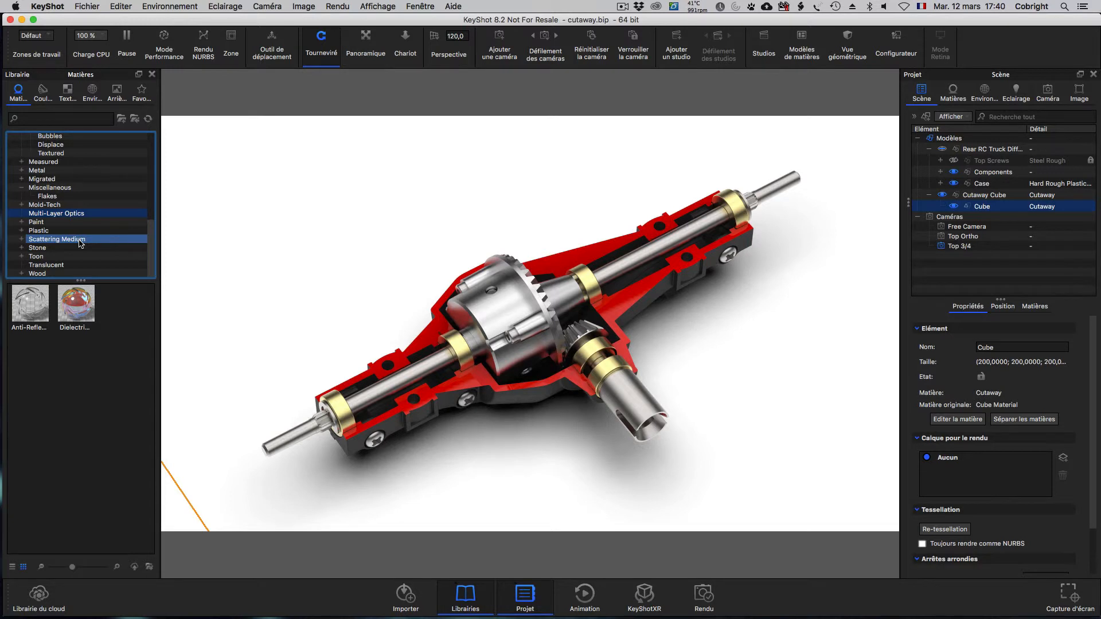
pyautogui.click(22, 239)
pyautogui.click(51, 240)
pyautogui.click(51, 247)
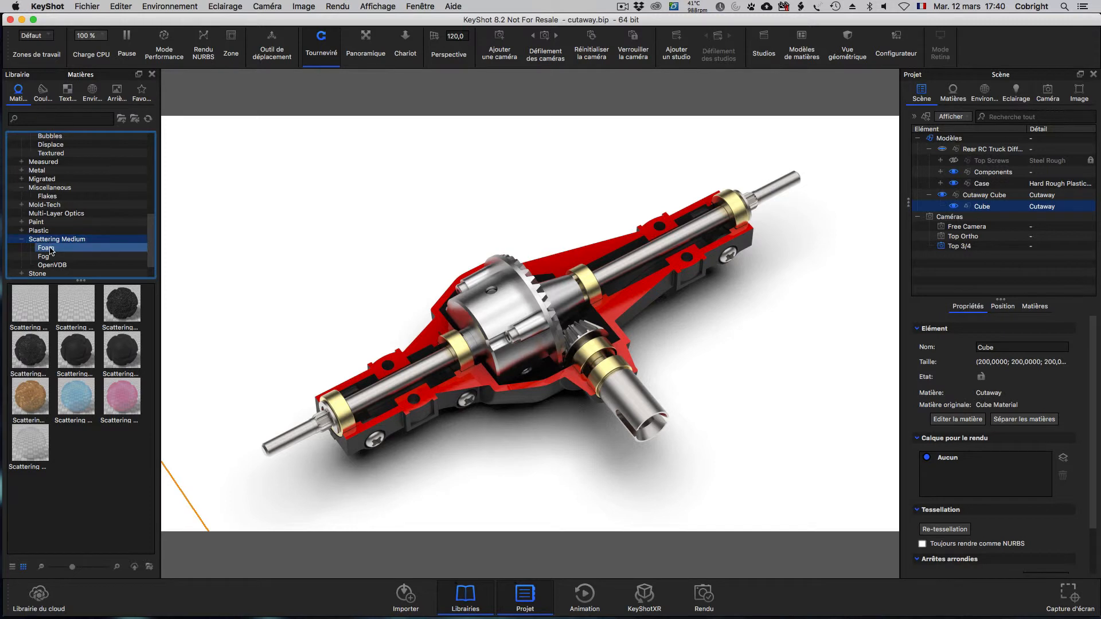
pyautogui.click(81, 240)
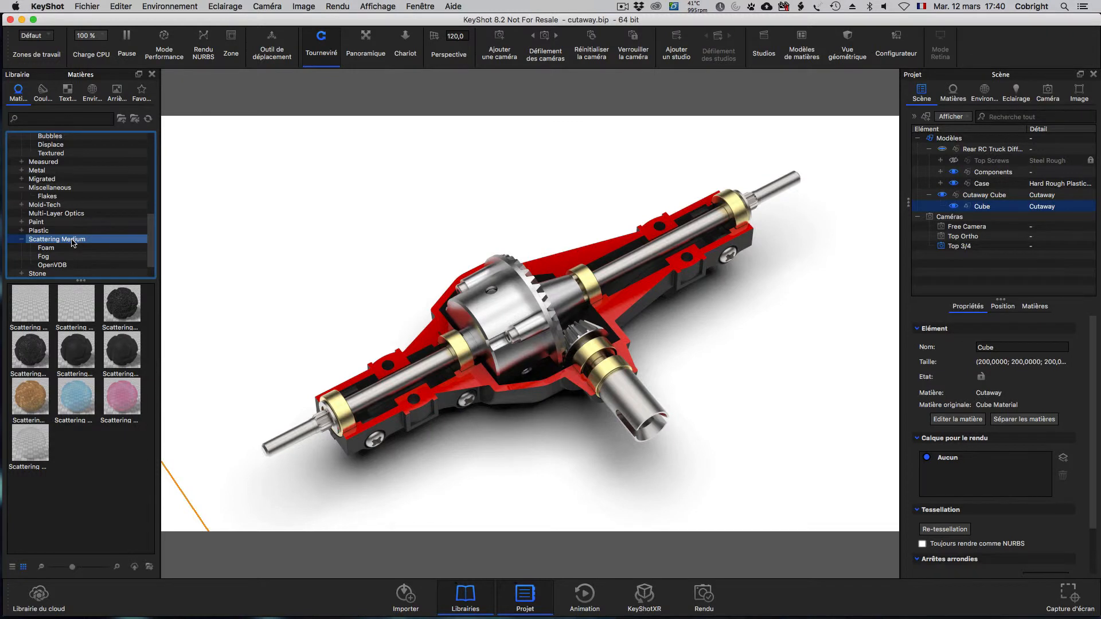
pyautogui.click(73, 248)
pyautogui.click(71, 255)
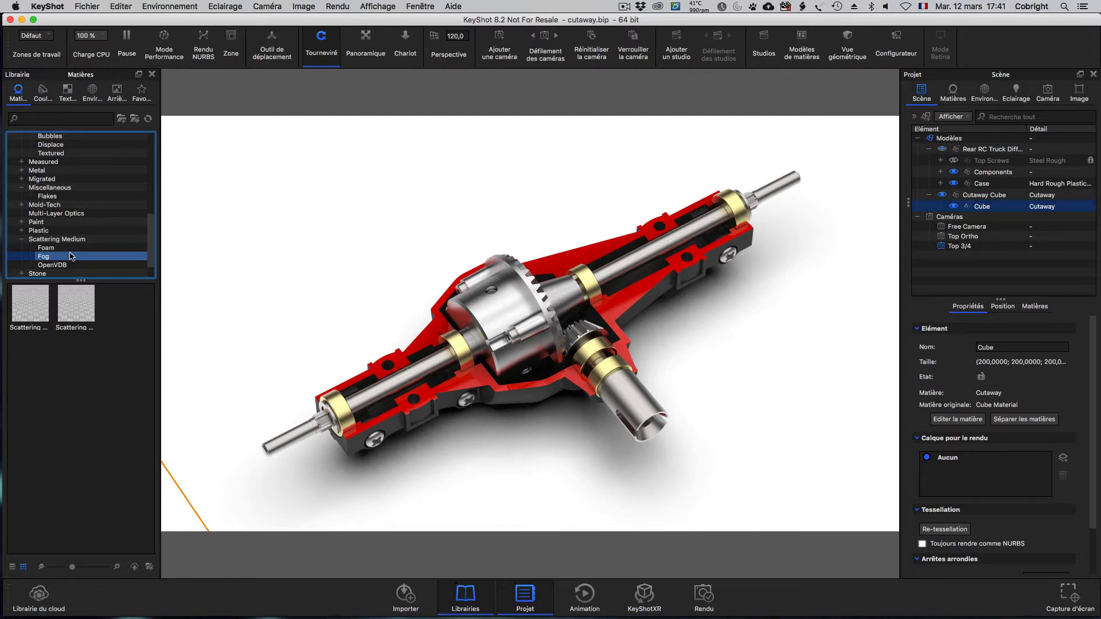
# - Look over the remaining material categories down to Wood and return to the start of the category list
pyautogui.scroll(-3, 72, 256)
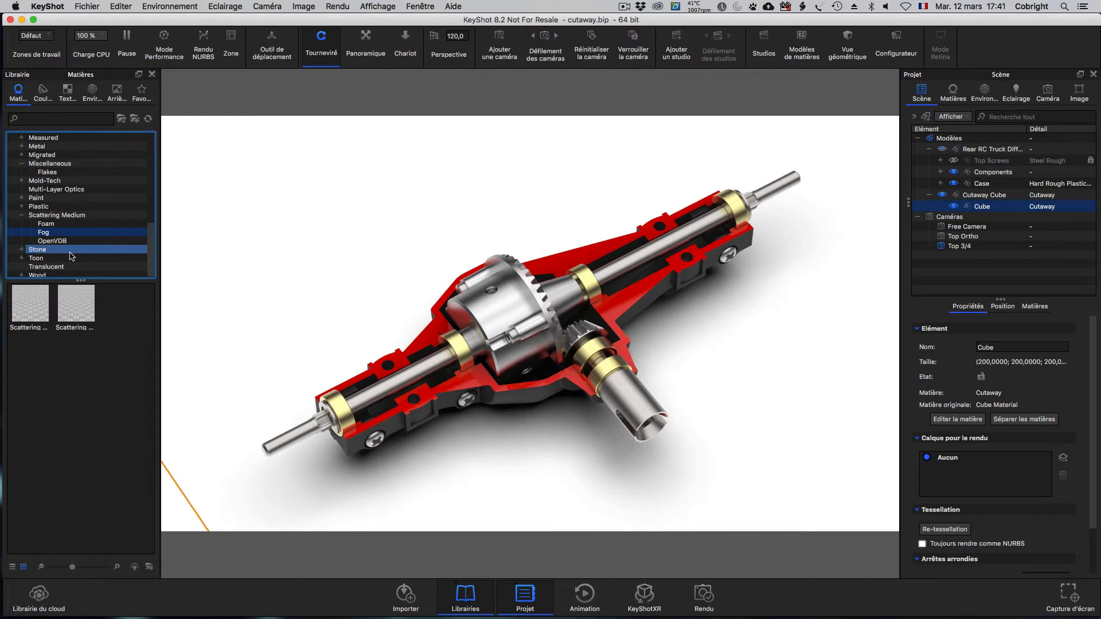
pyautogui.scroll(-1, 72, 257)
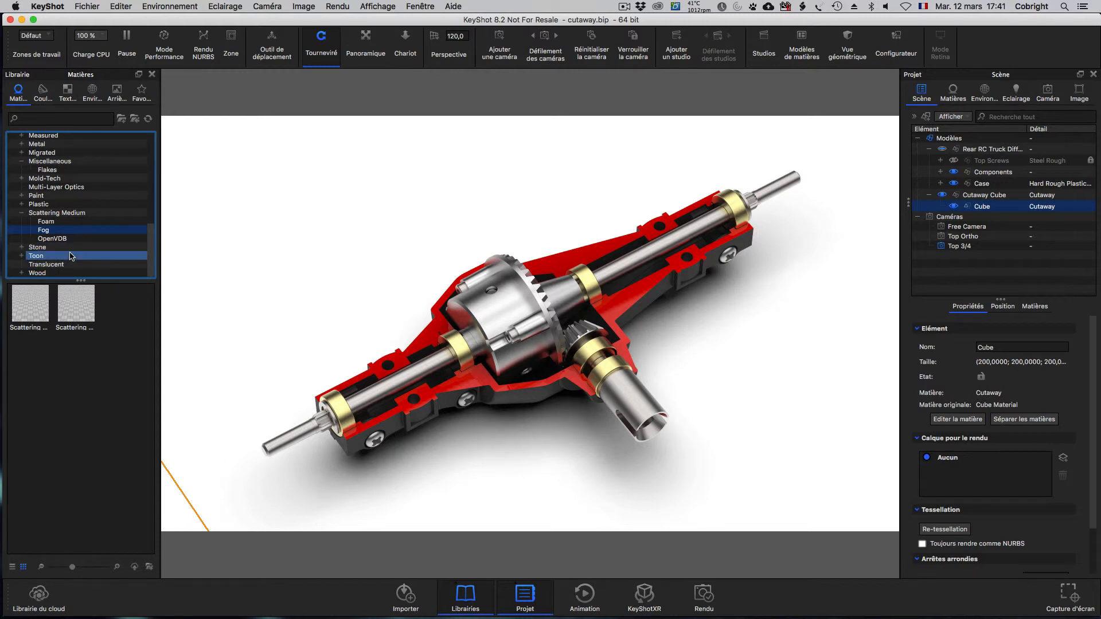
pyautogui.scroll(15, 72, 256)
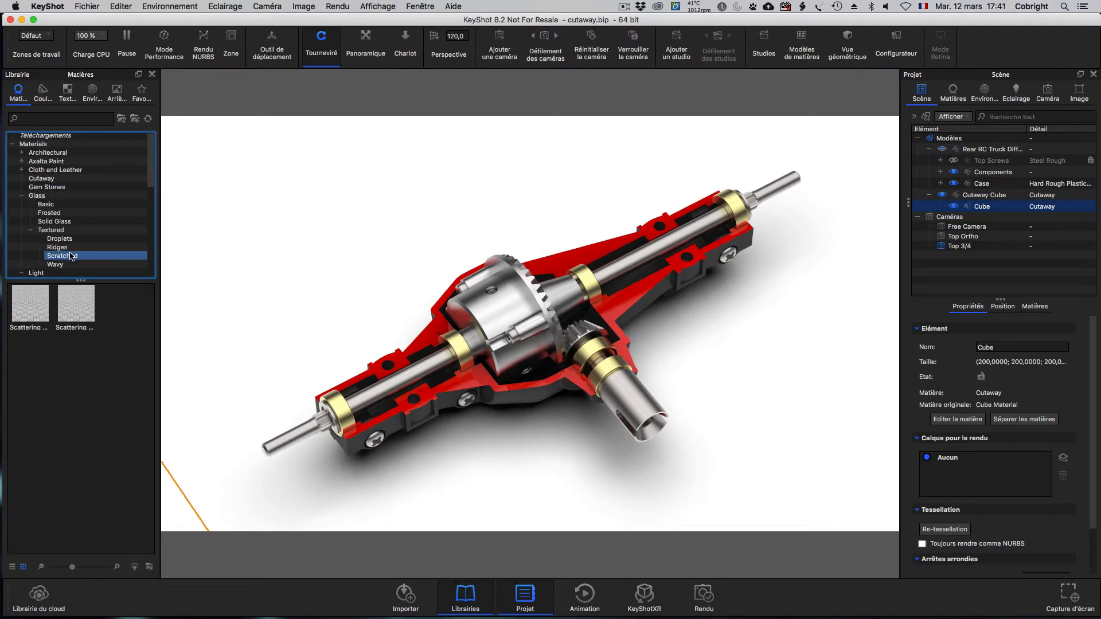
pyautogui.scroll(1, 72, 257)
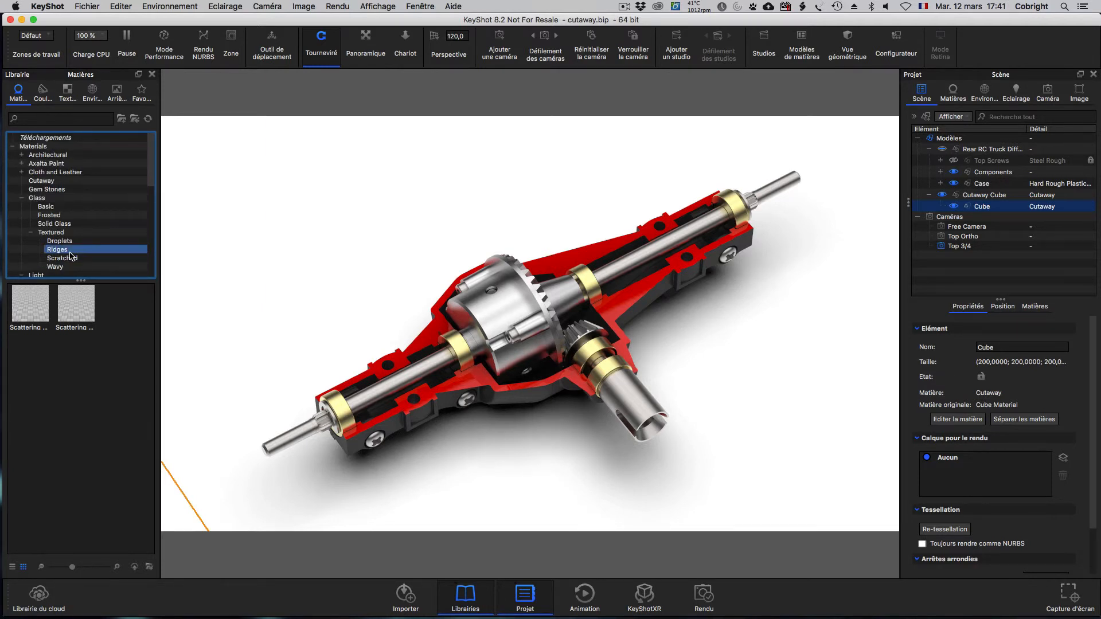